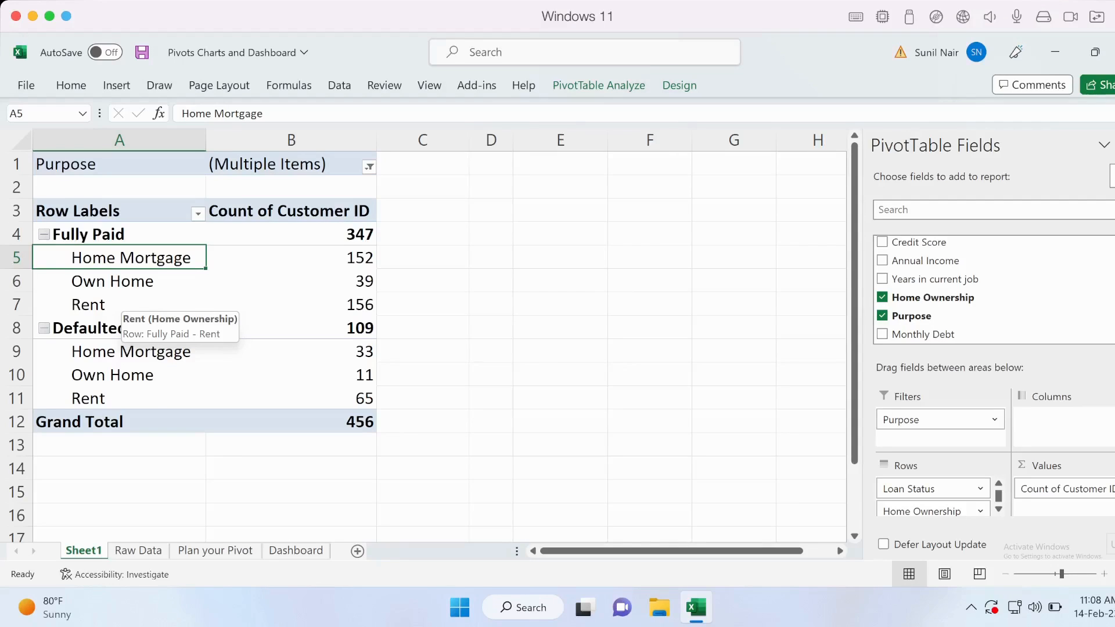
Select a value in the pivot table and look through the available PivotTable styles.
click(119, 295)
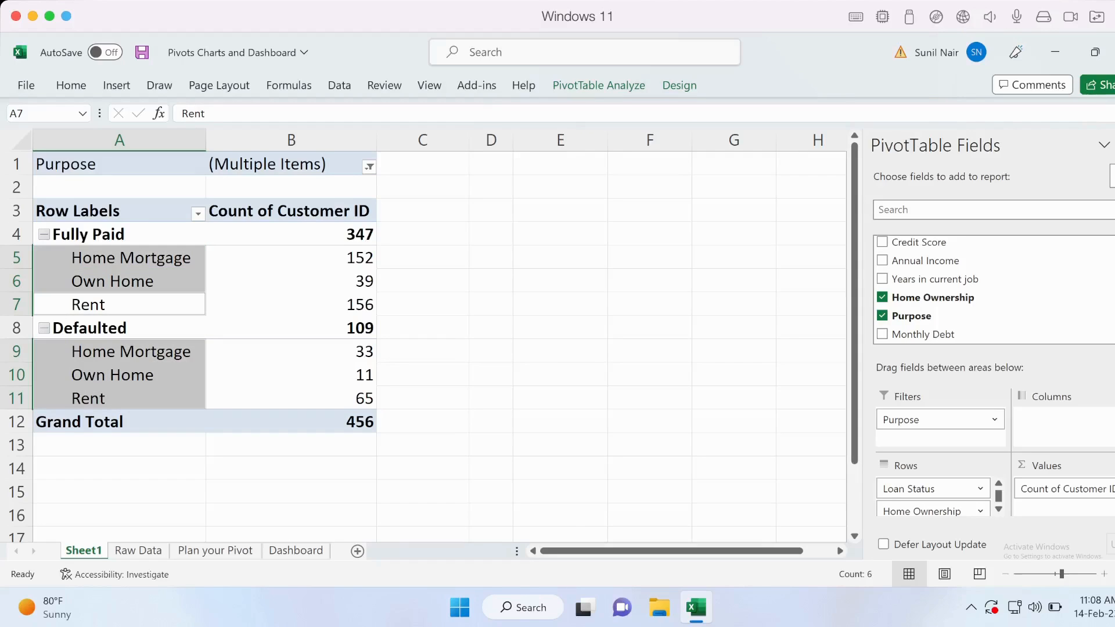
click(285, 258)
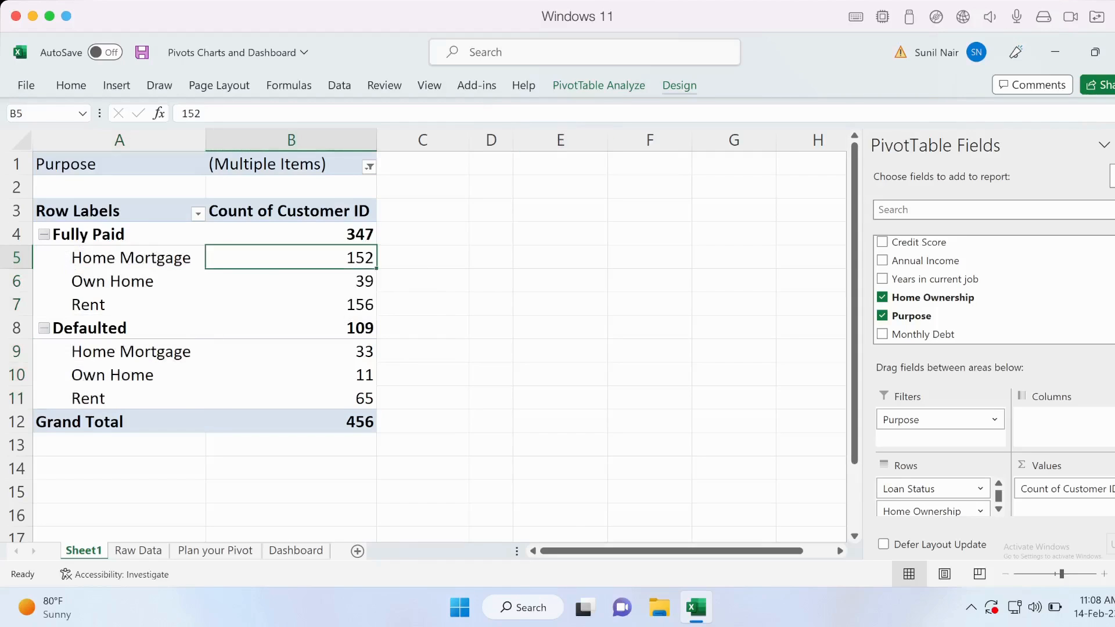
click(679, 85)
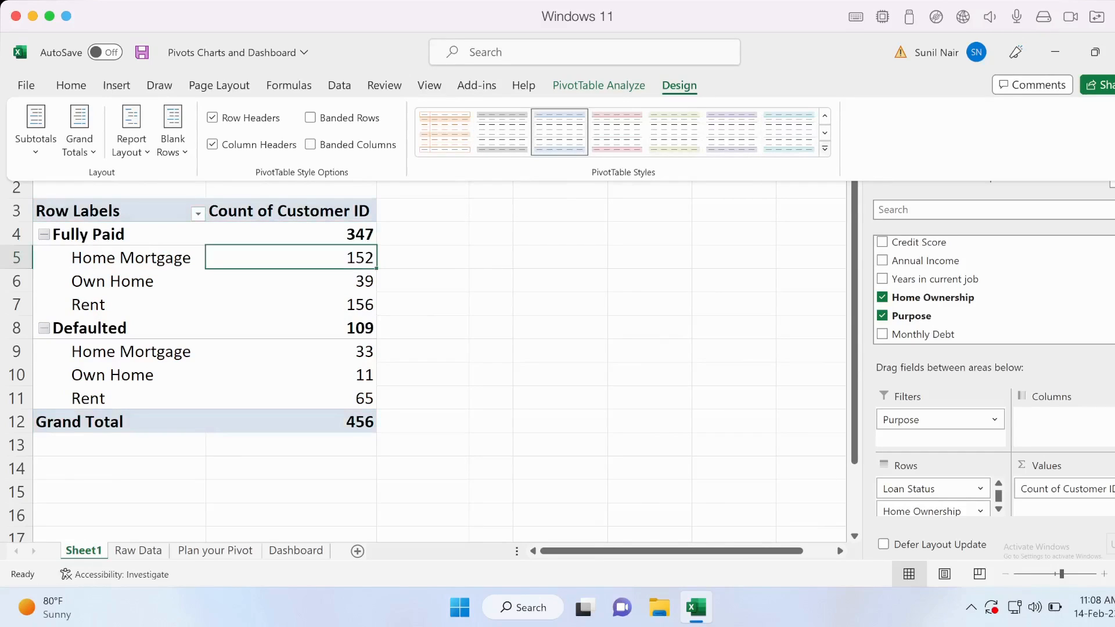
click(825, 149)
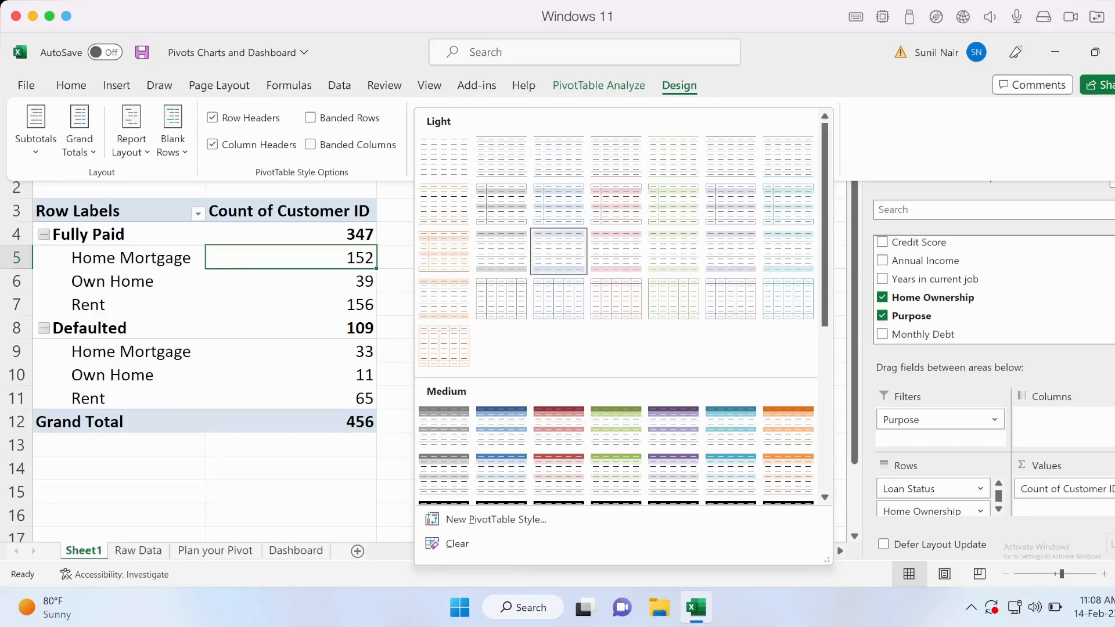
Examine the subtotal options along with the Fully Paid and Defaulted subtotals and the Grand Total.
click(36, 132)
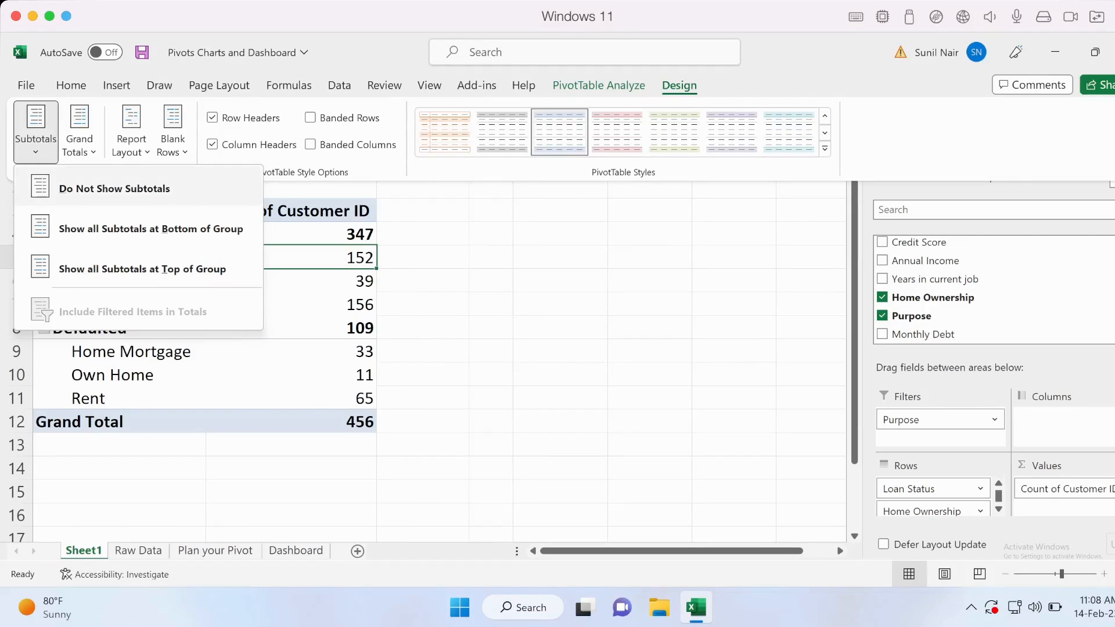
click(355, 262)
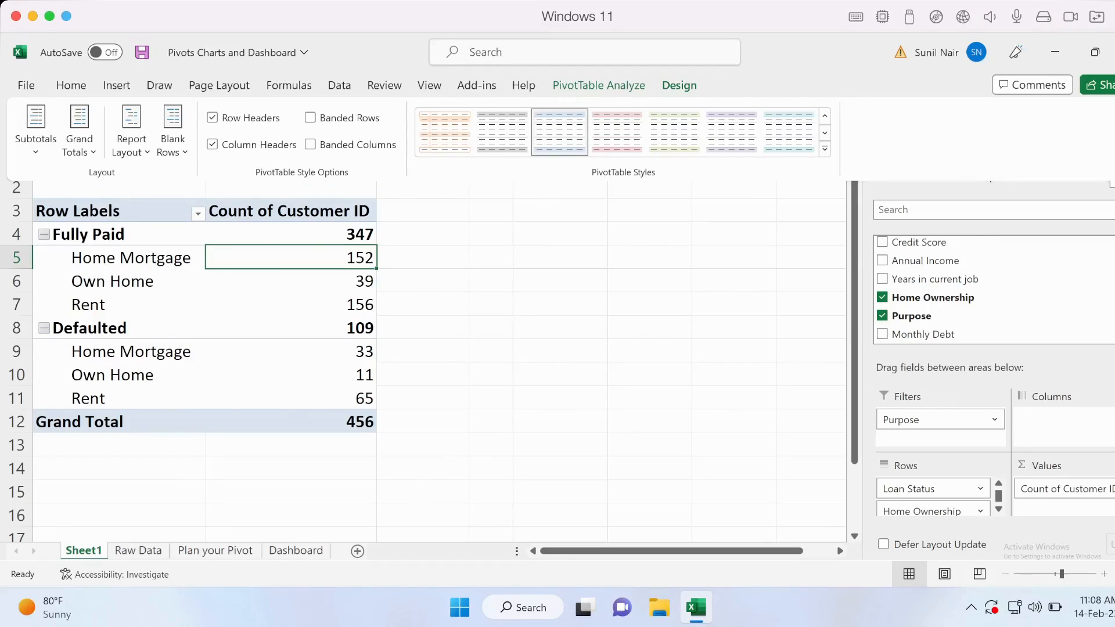
click(305, 233)
click(305, 327)
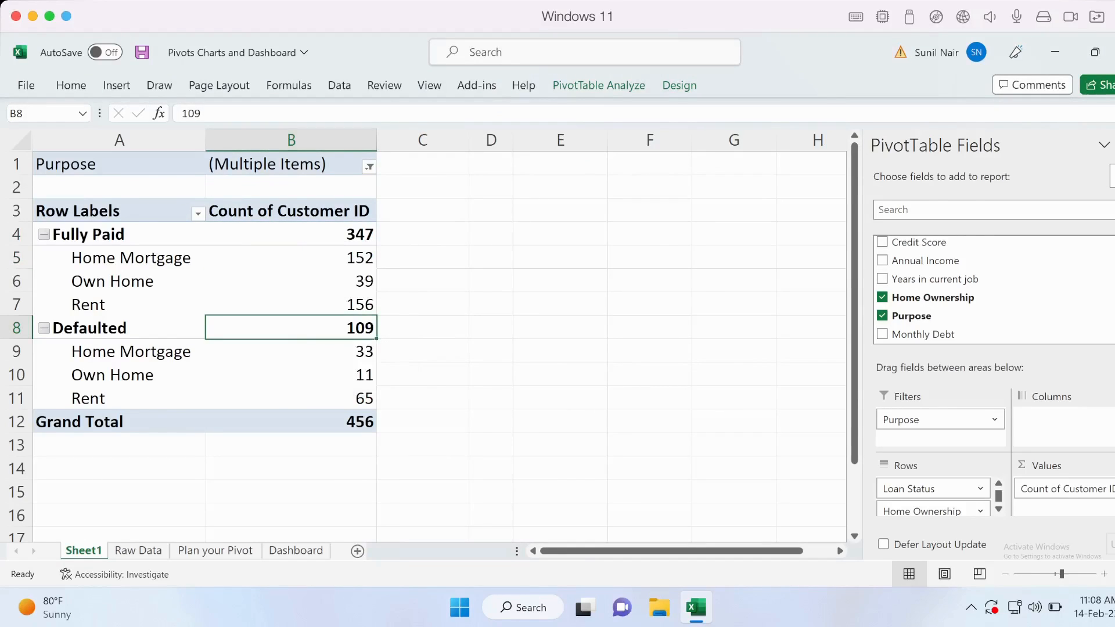
click(323, 230)
click(316, 327)
click(302, 422)
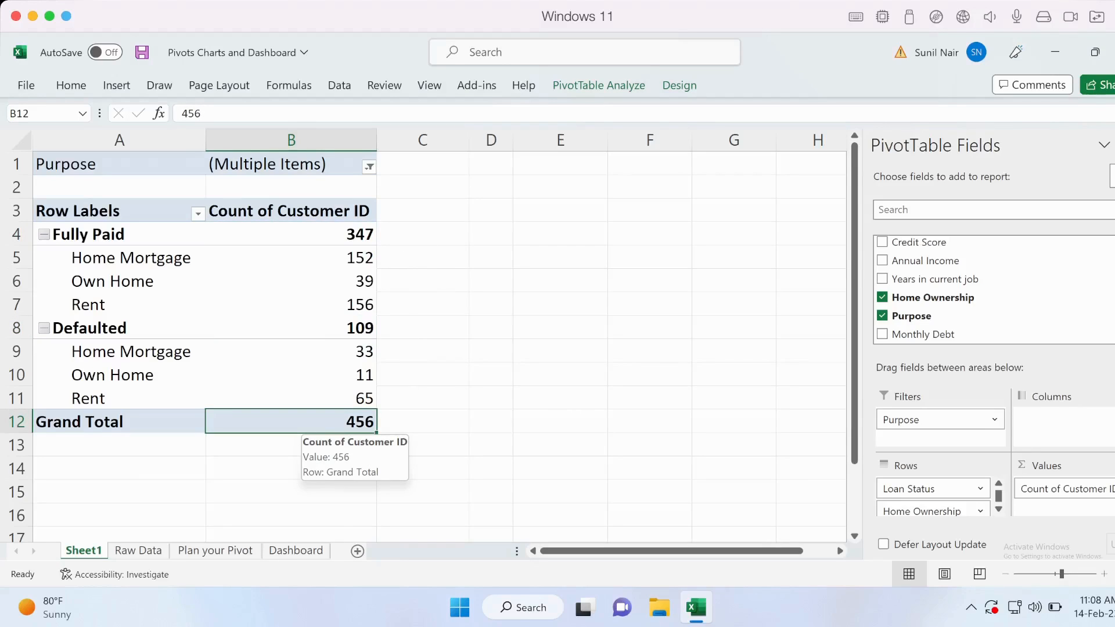
Hide the pivot table's subtotals, and show them again at the top of each group.
click(262, 234)
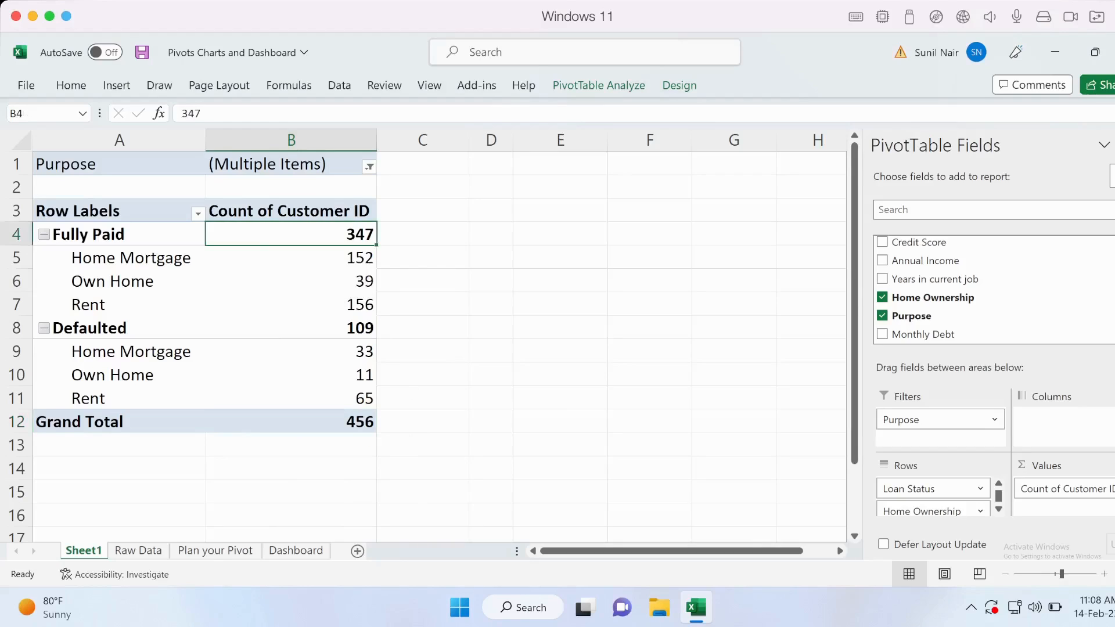
click(680, 85)
click(35, 133)
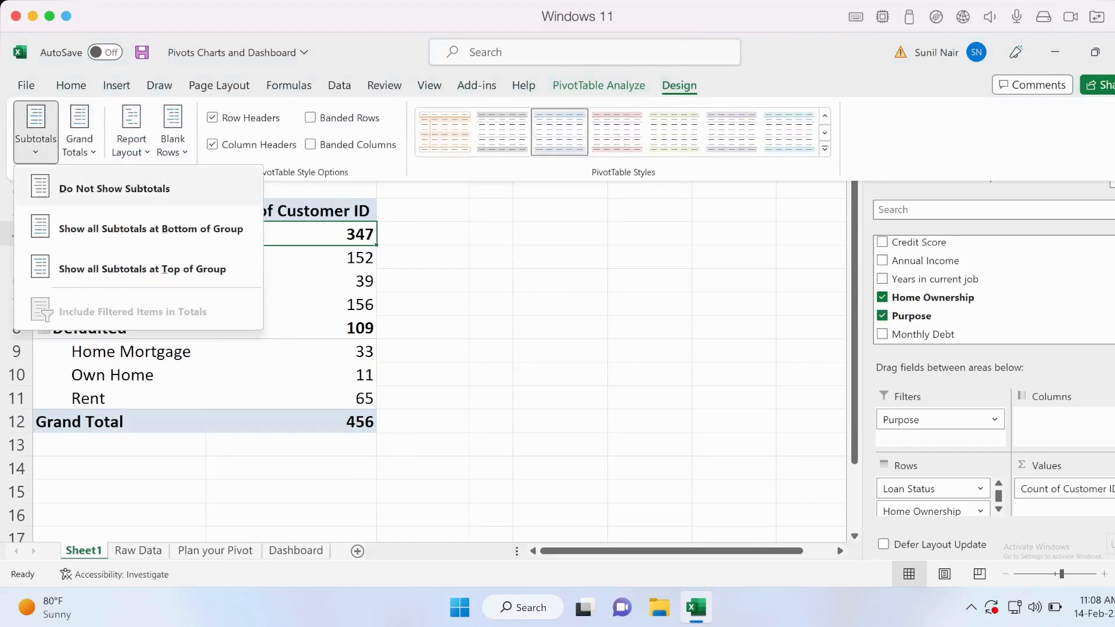
click(115, 188)
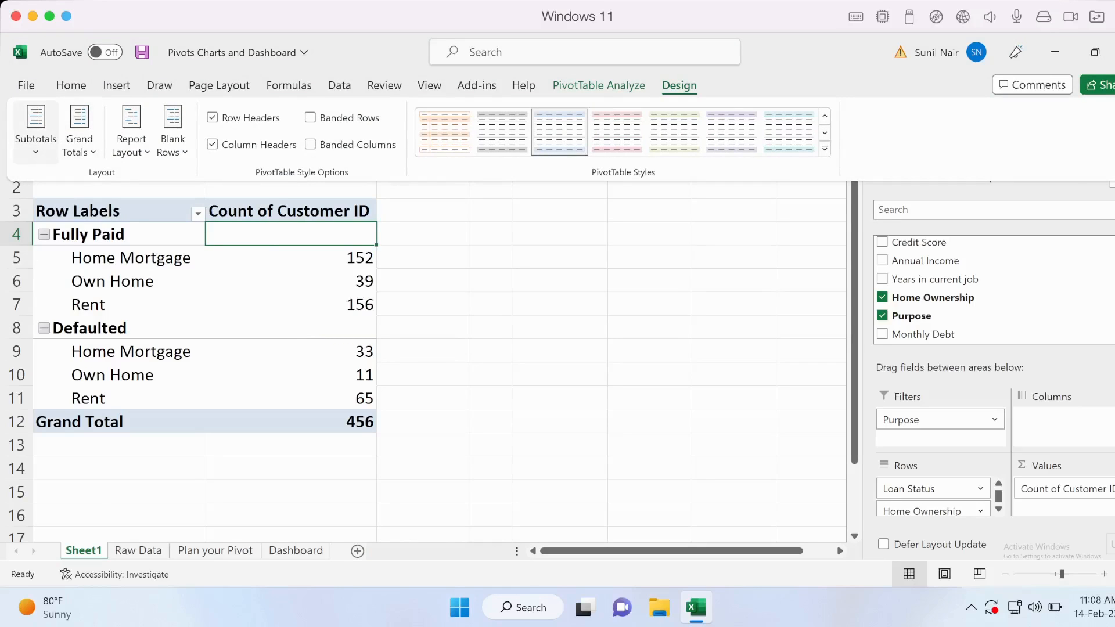
click(35, 132)
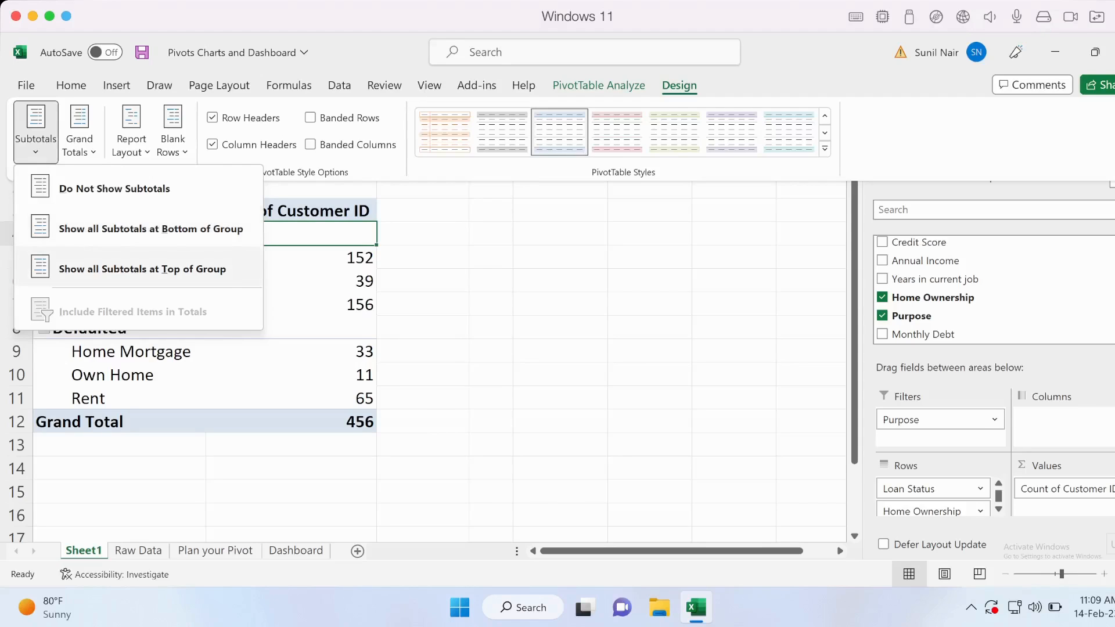
click(142, 269)
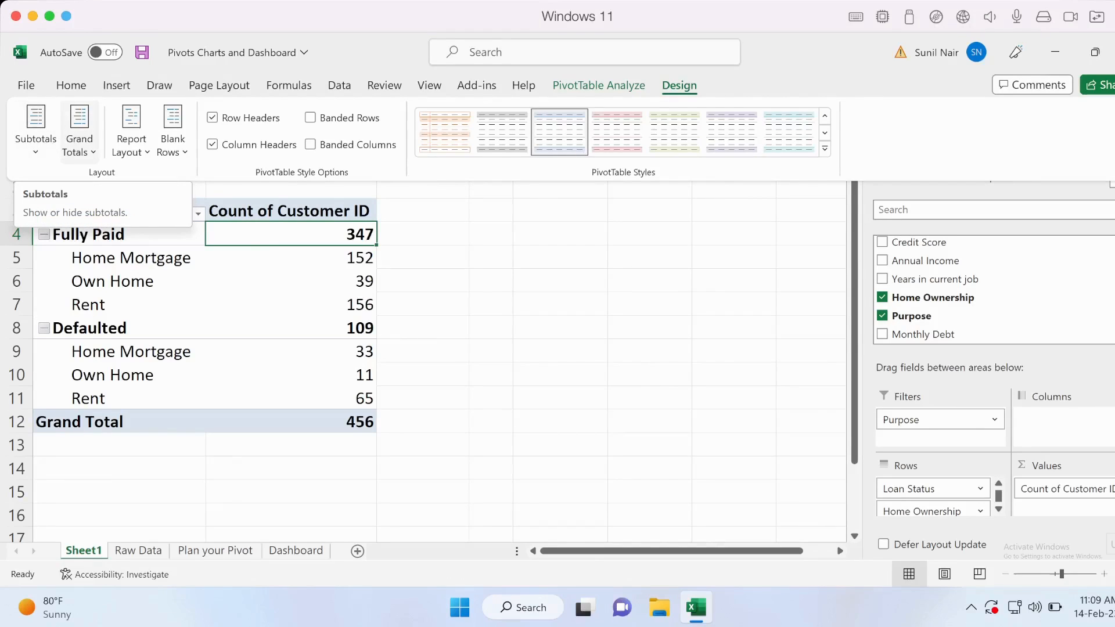
click(79, 131)
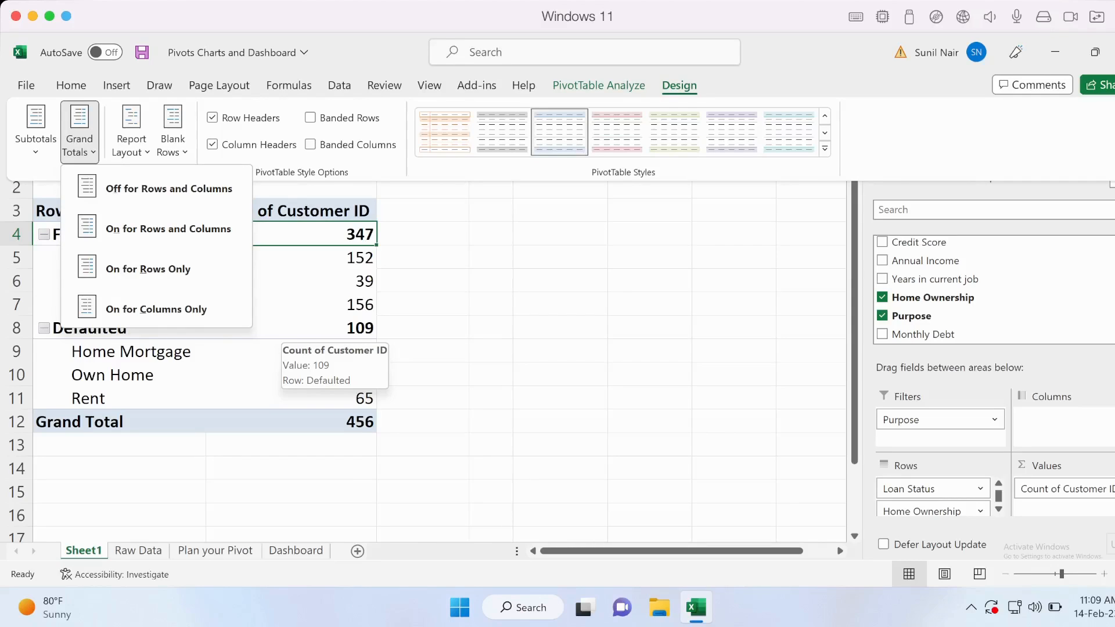
key(Escape)
key(Escape)
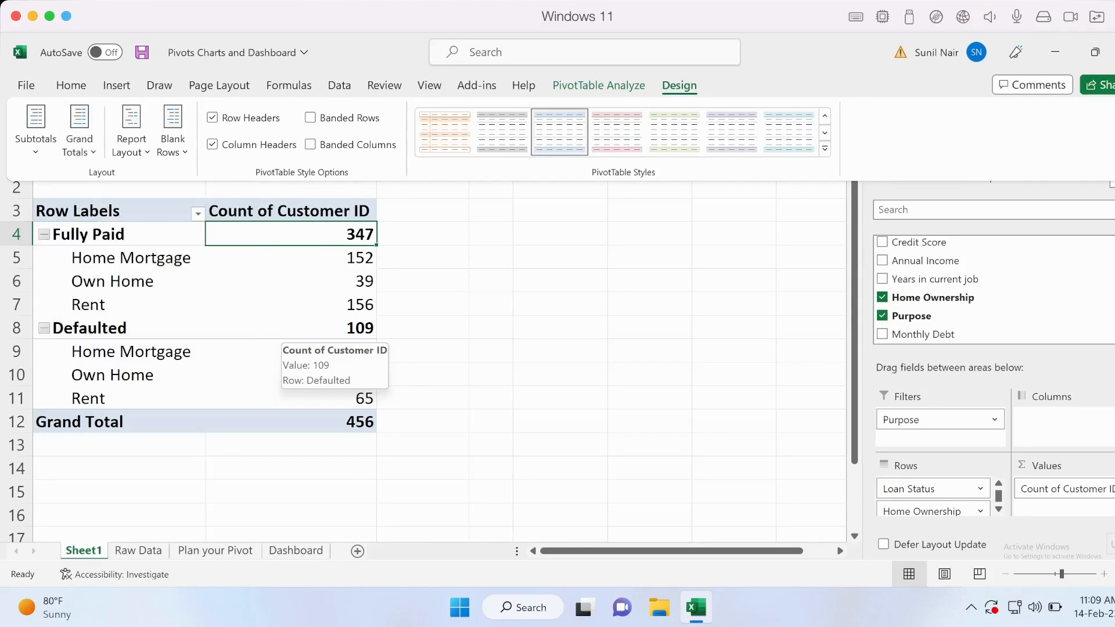
Move the Home Ownership field from the pivot table's Rows area to its Columns area.
click(113, 272)
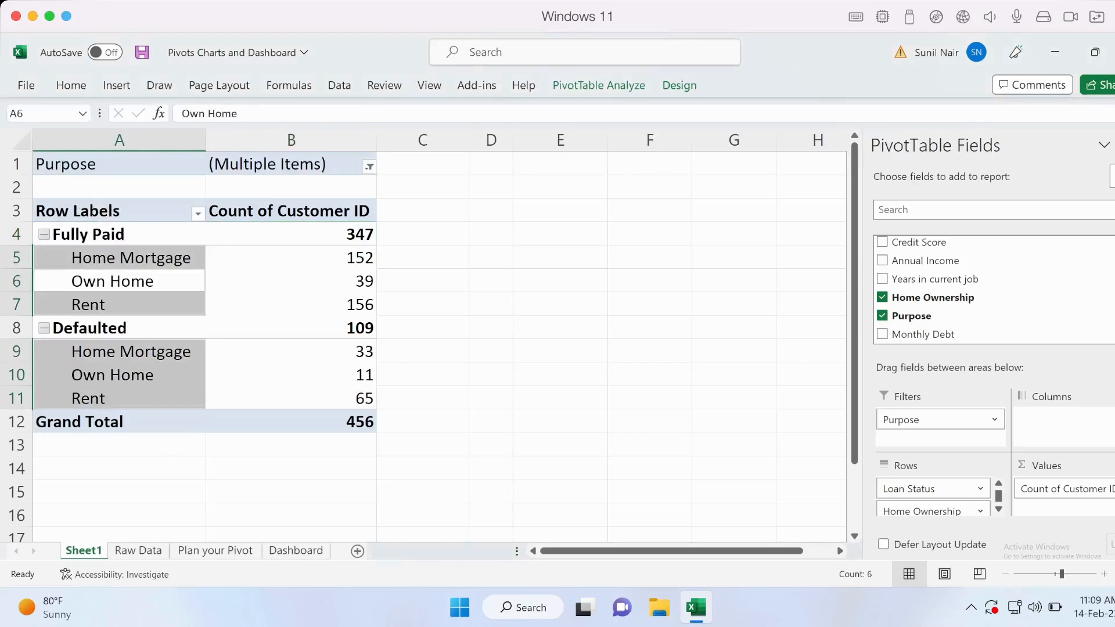
click(120, 258)
drag(929, 511, 1104, 420)
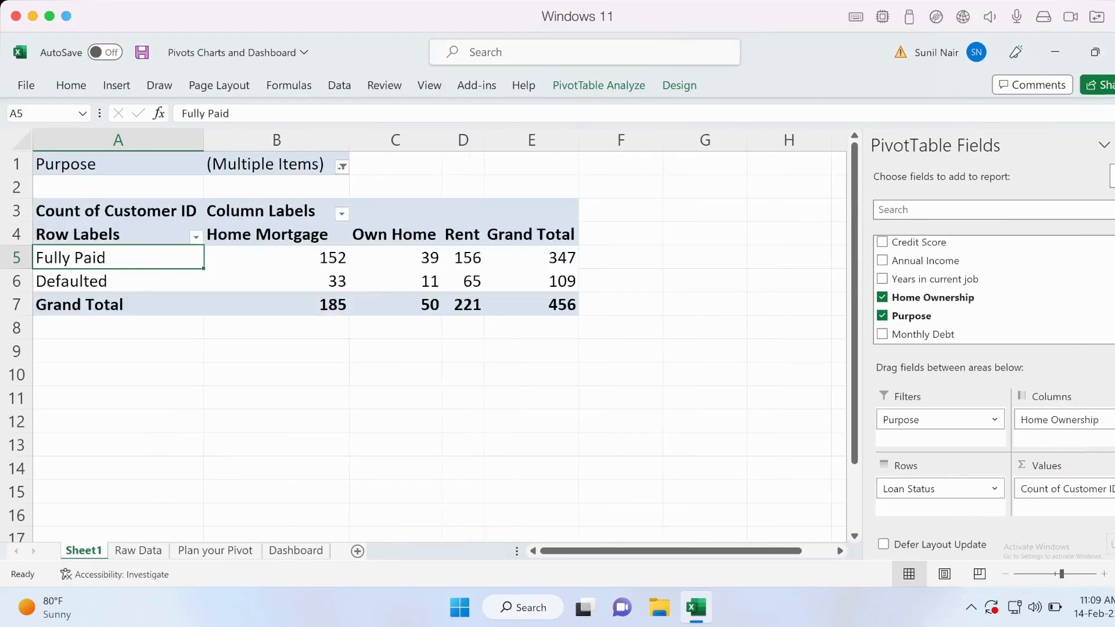
Show the pivot table's grand totals for rows only.
click(532, 235)
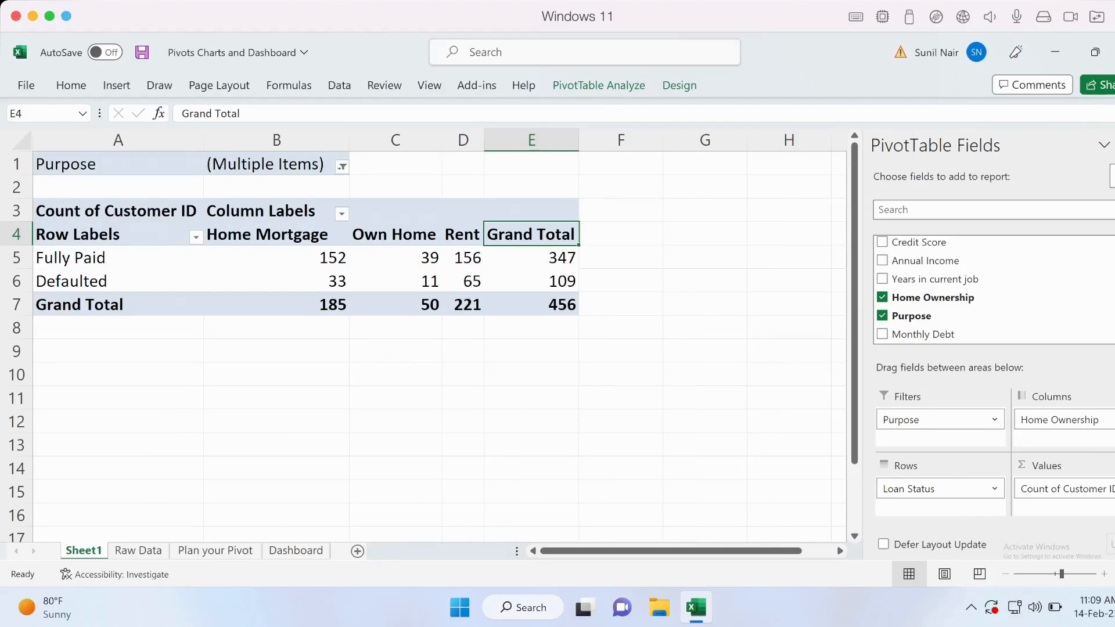
click(276, 282)
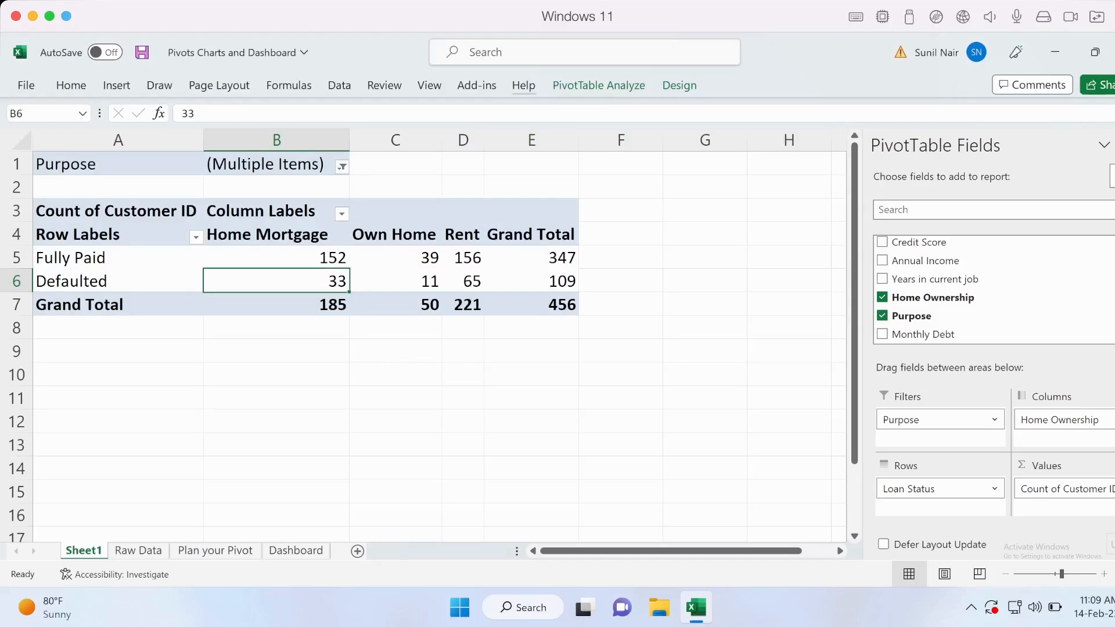
click(680, 85)
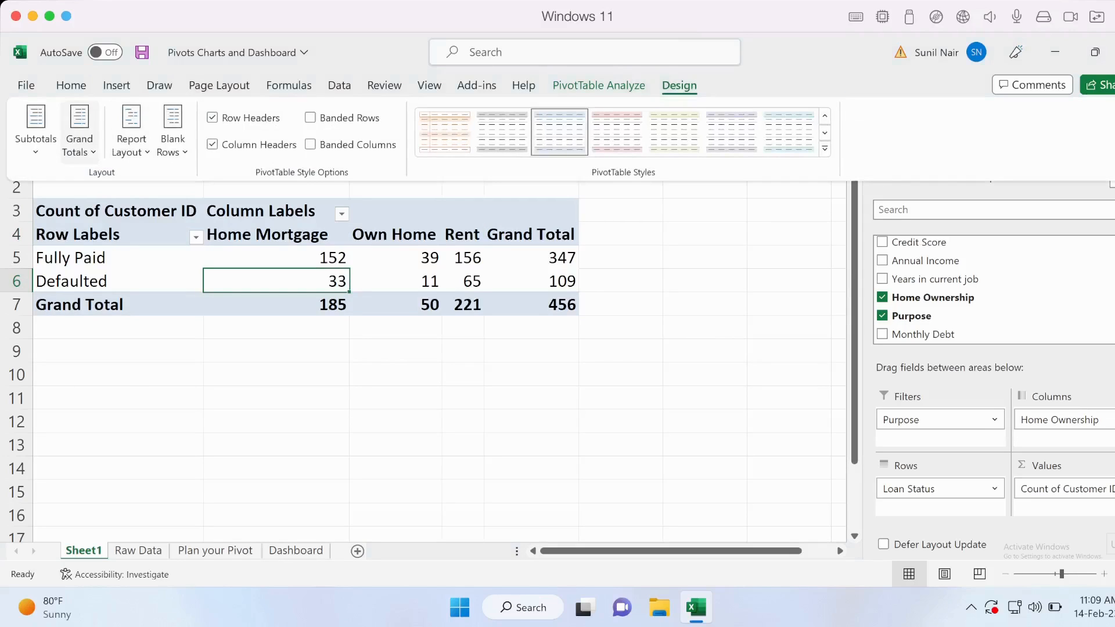
click(79, 134)
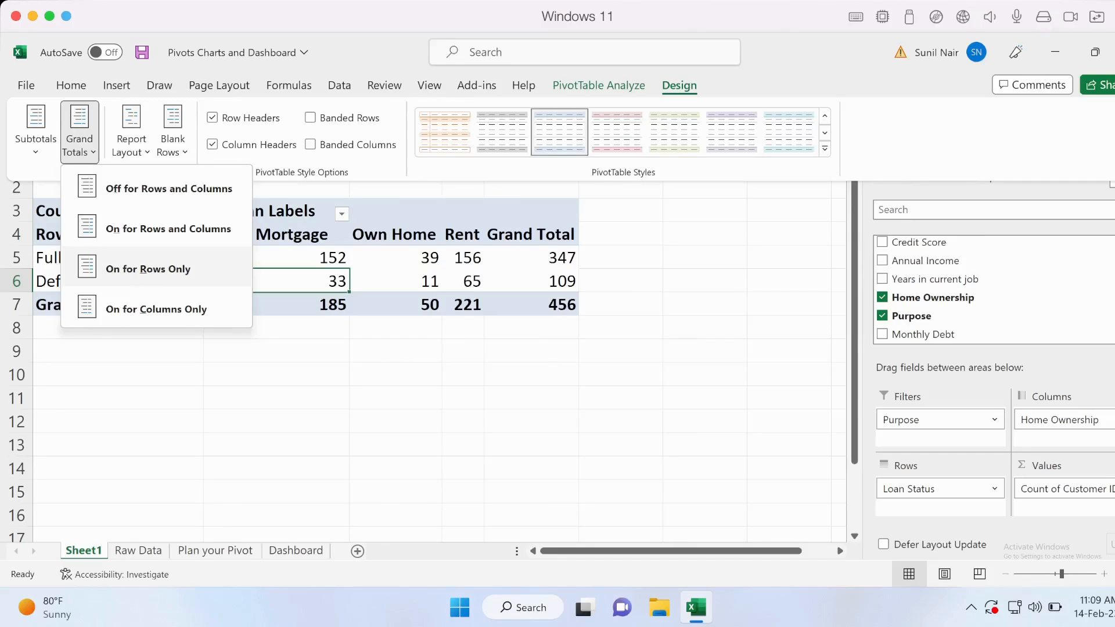
click(148, 269)
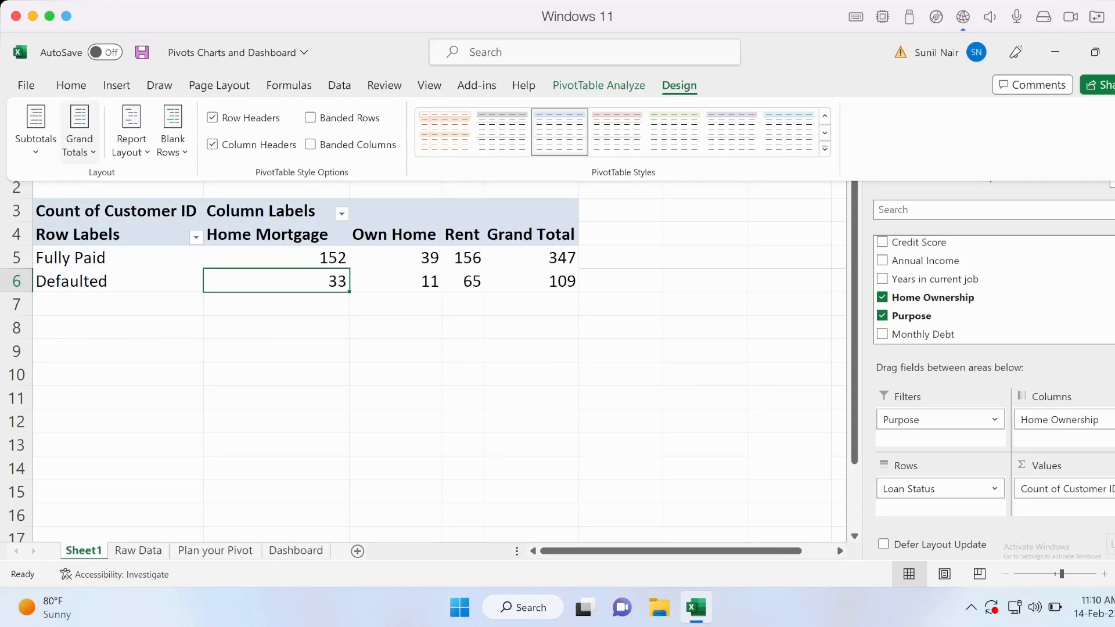
Turn the grand totals off for rows and columns, and turn them back on for both.
click(79, 133)
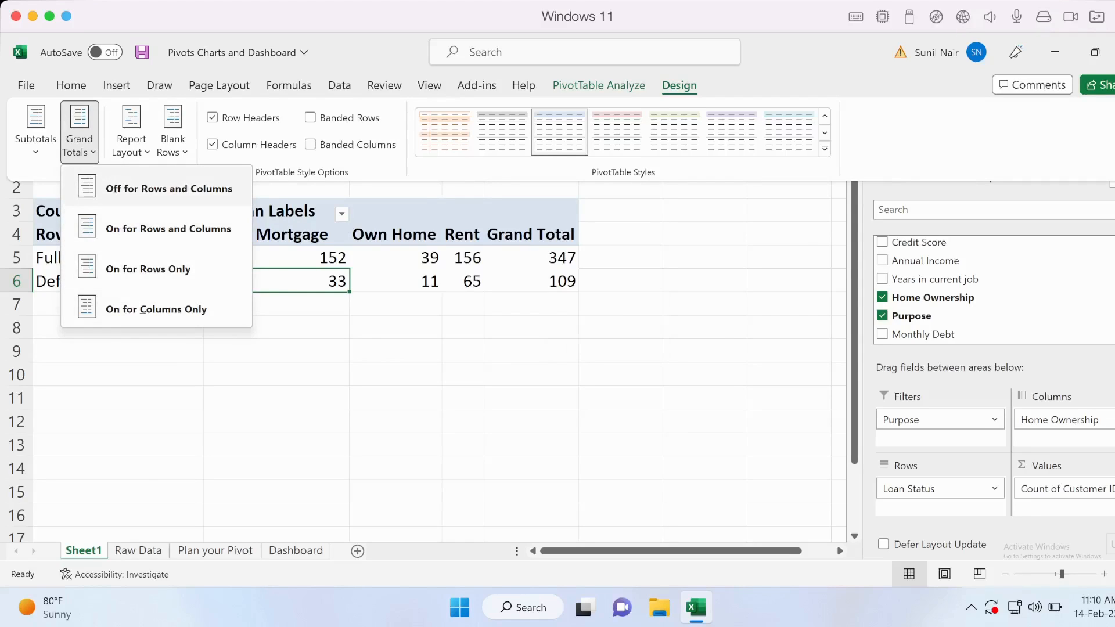
click(169, 188)
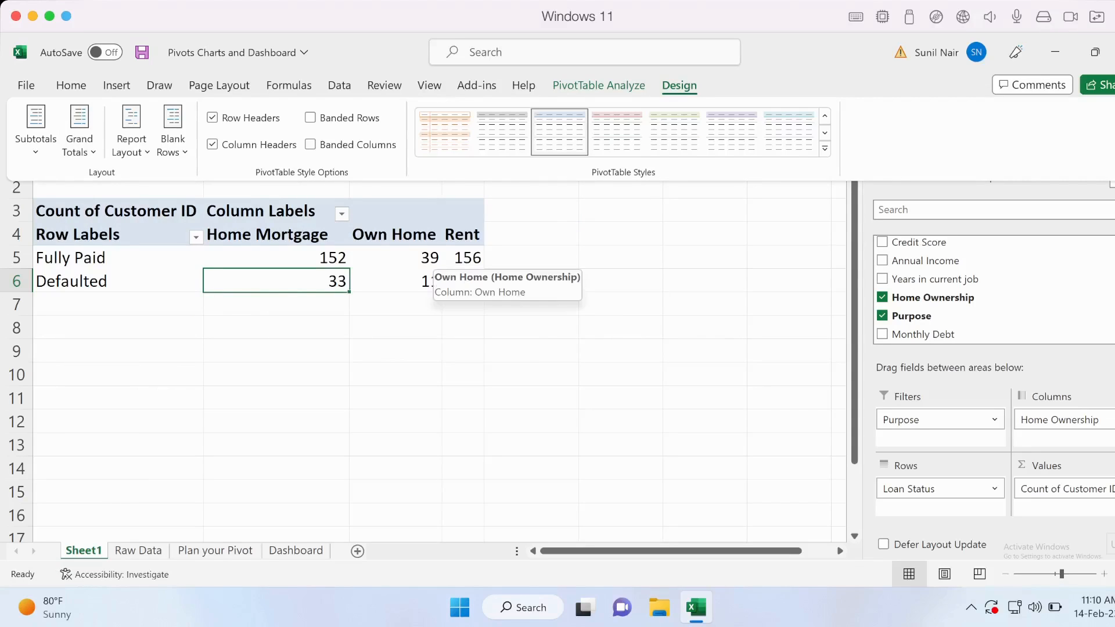
click(80, 131)
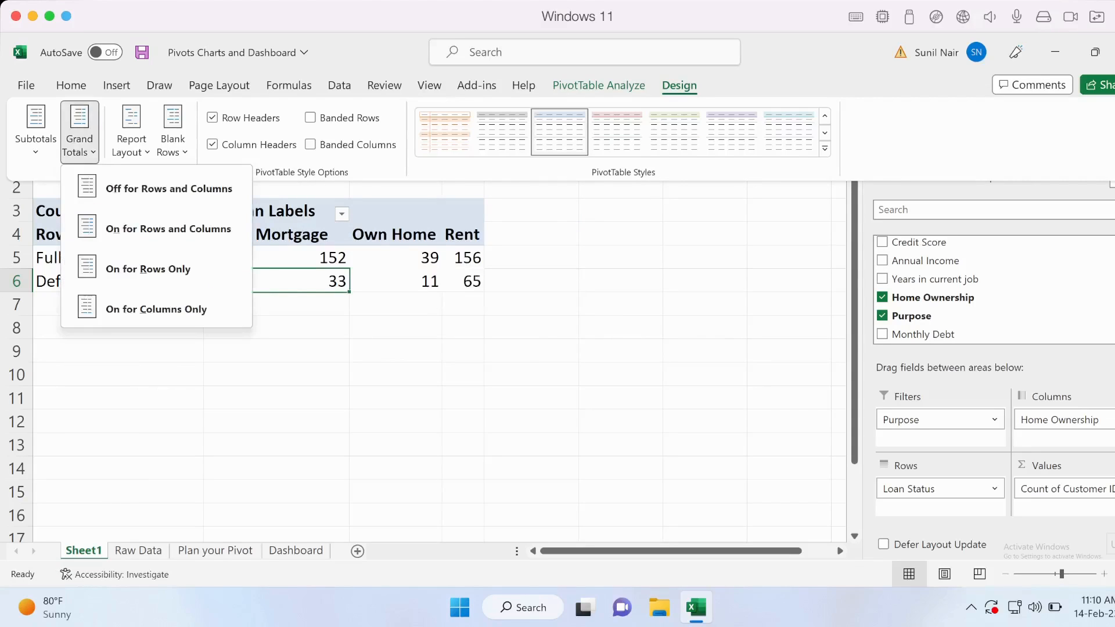
click(168, 228)
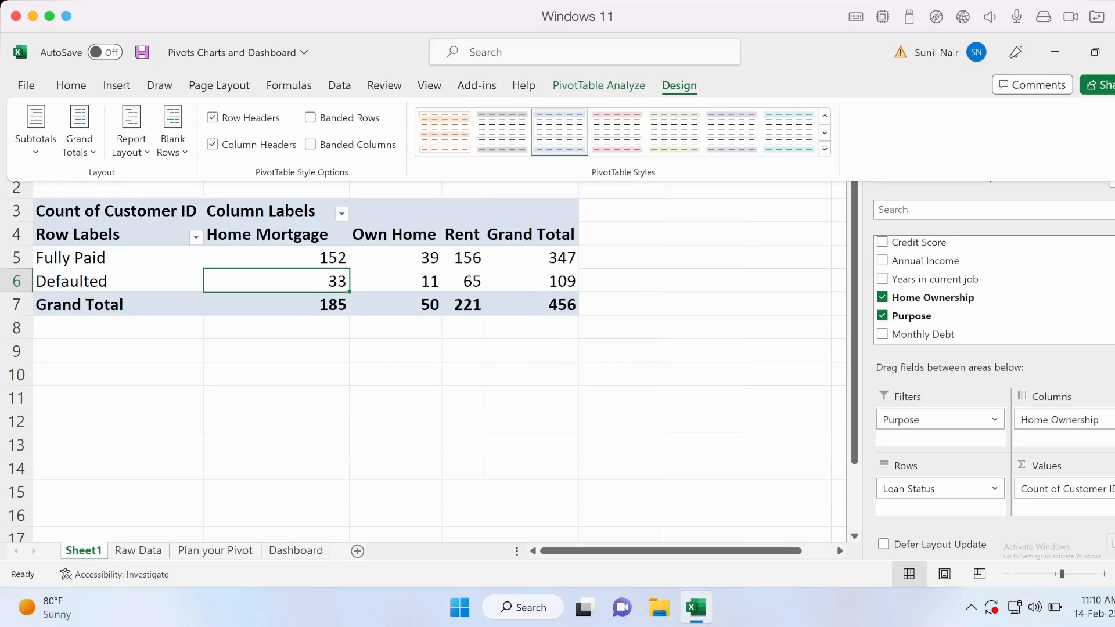
Move the Home Ownership field back to Rows below Loan Status and show the pivot table in Outline Form.
drag(1060, 419, 936, 511)
click(131, 258)
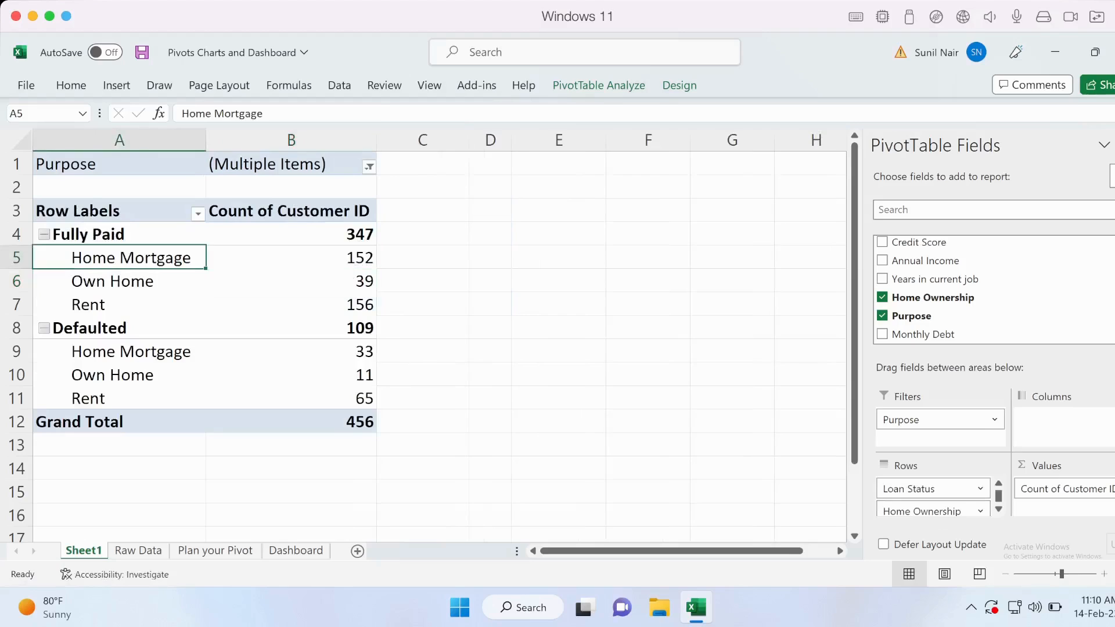
click(679, 86)
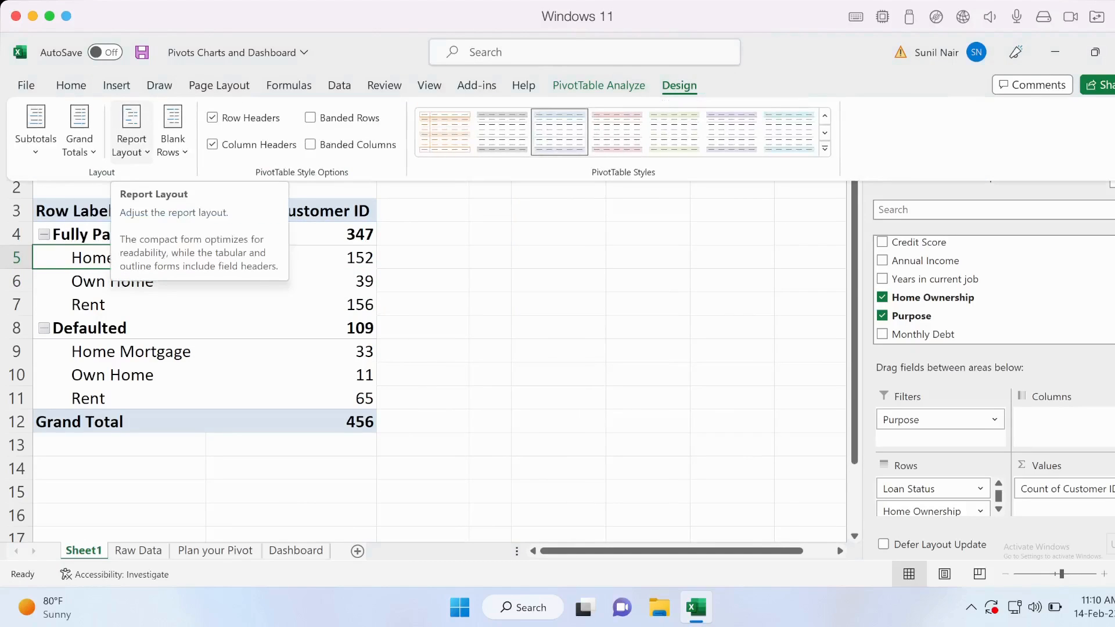
click(131, 140)
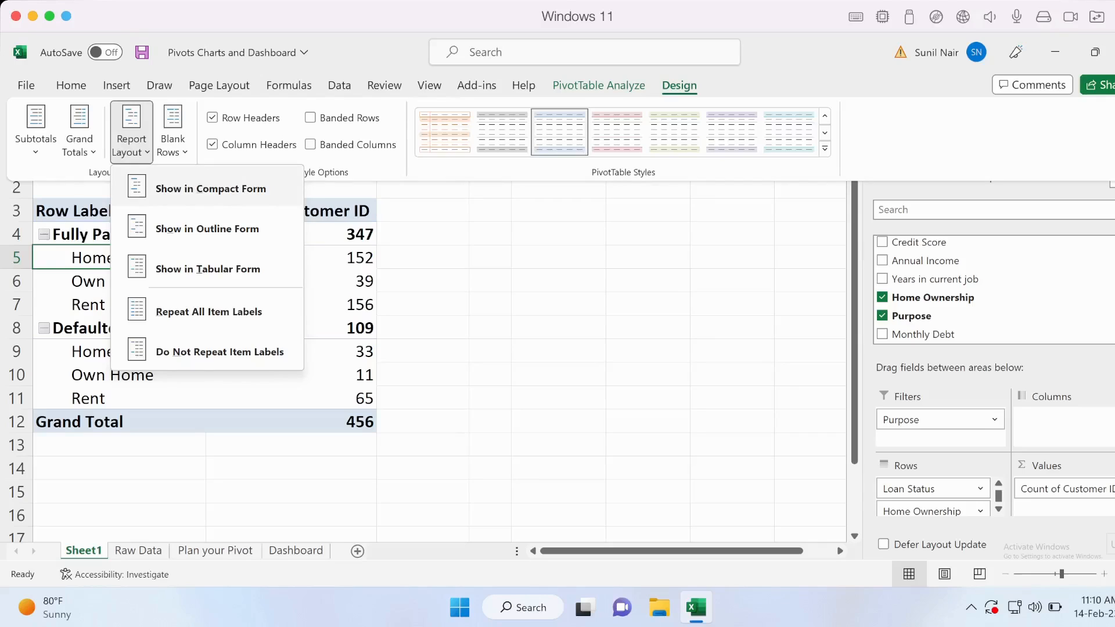
key(Escape)
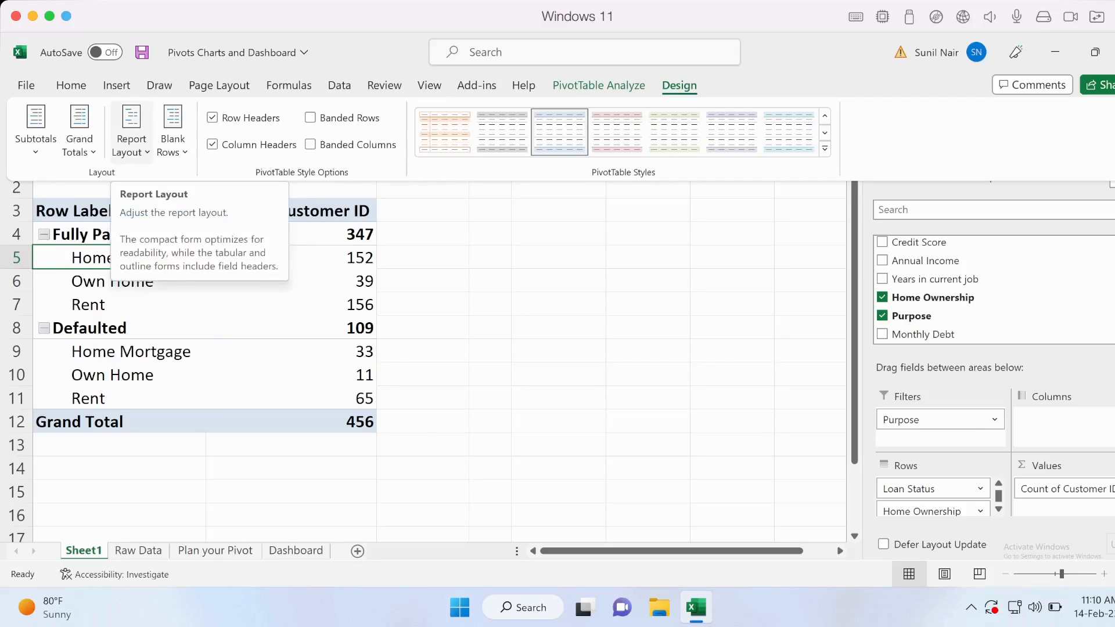
click(132, 133)
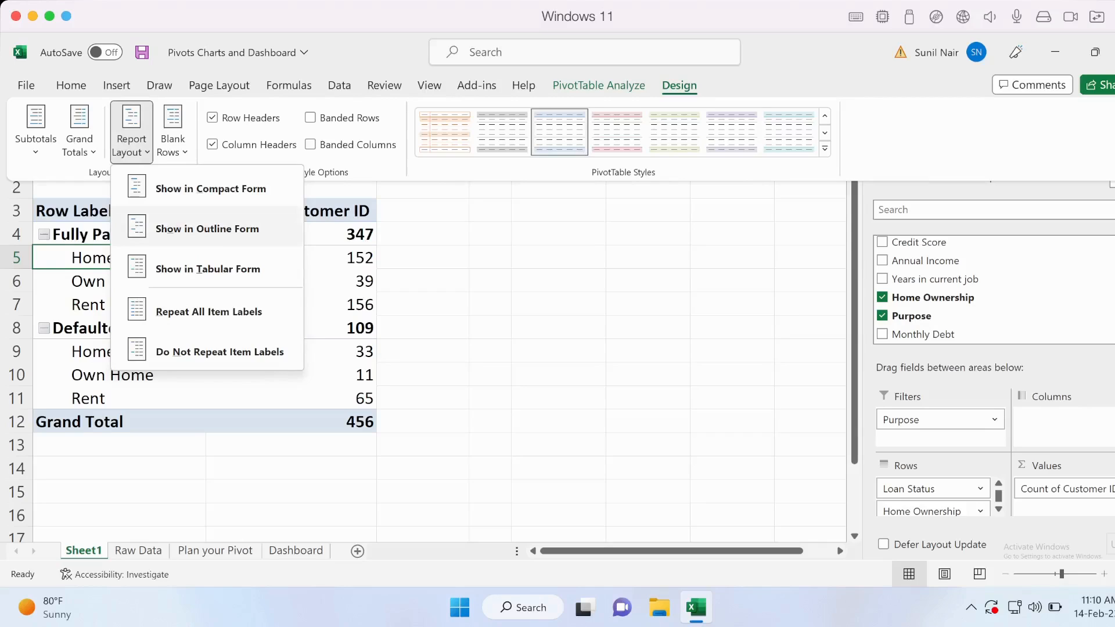
click(206, 229)
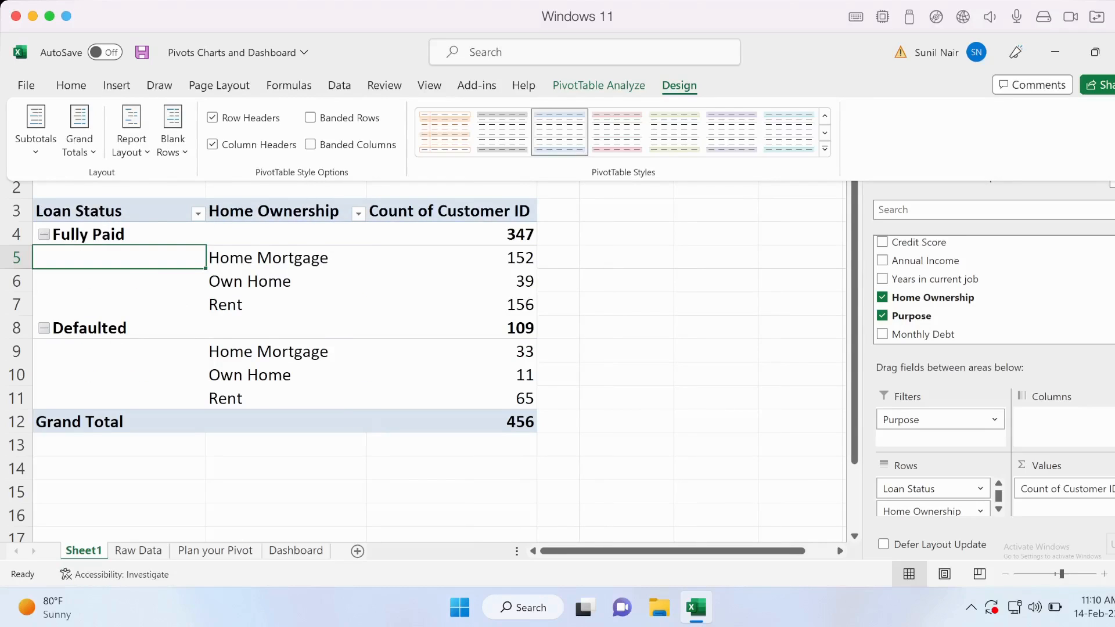
Examine the Loan Status and Home Ownership columns of the outline layout.
key(Escape)
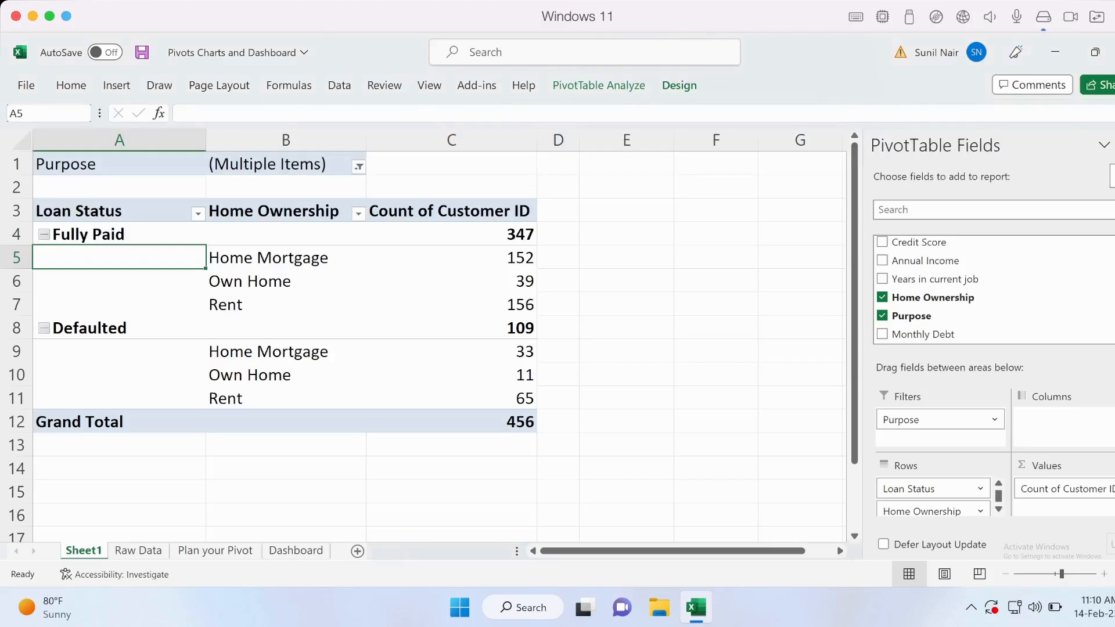
click(119, 140)
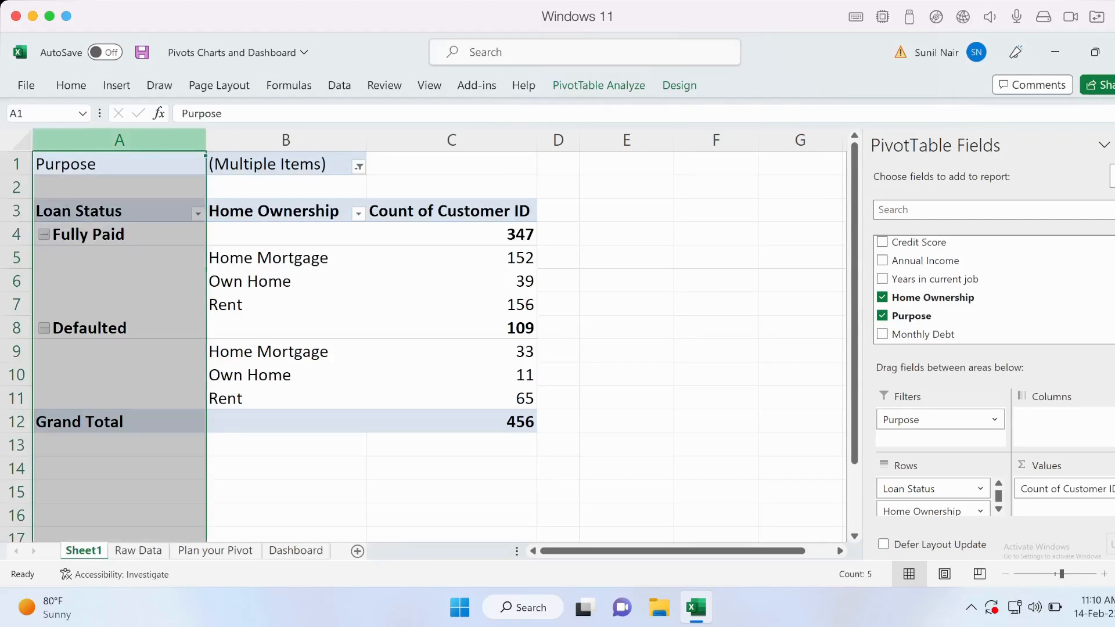
click(286, 140)
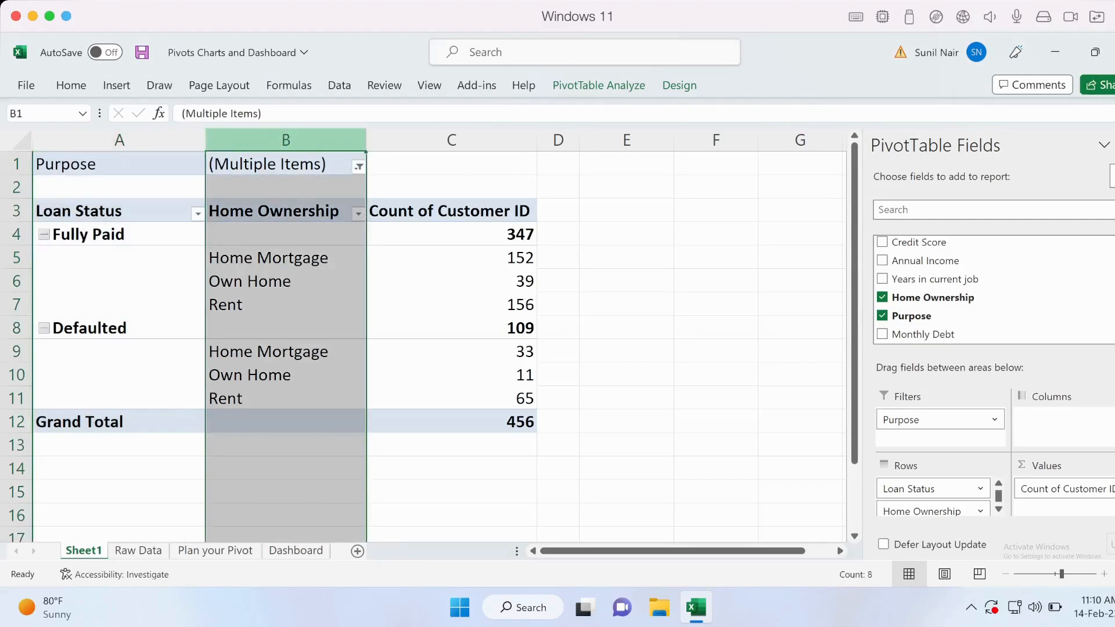
Repeat all item labels in the outline layout to fill the blank Loan Status cells beside each Home Ownership item.
click(119, 281)
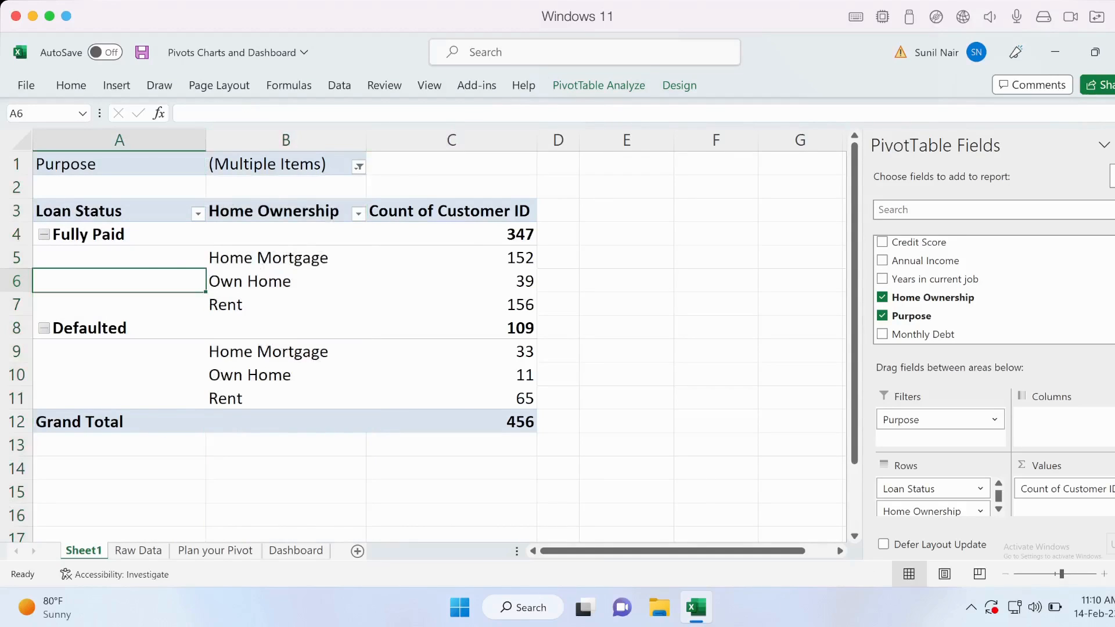
click(145, 256)
drag(145, 257, 145, 305)
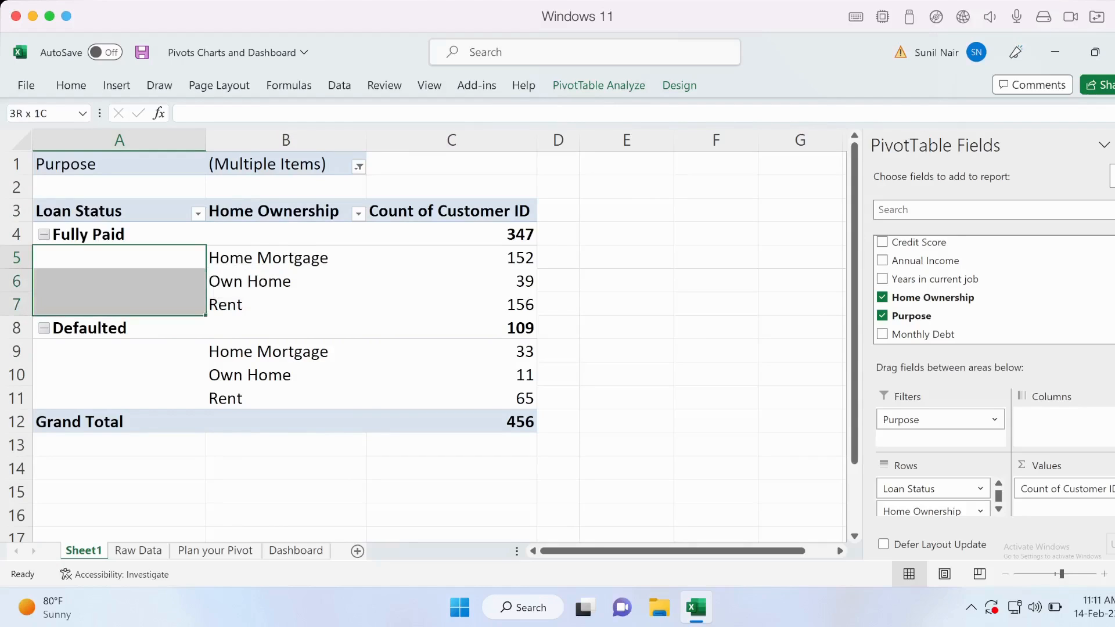
click(212, 258)
click(679, 85)
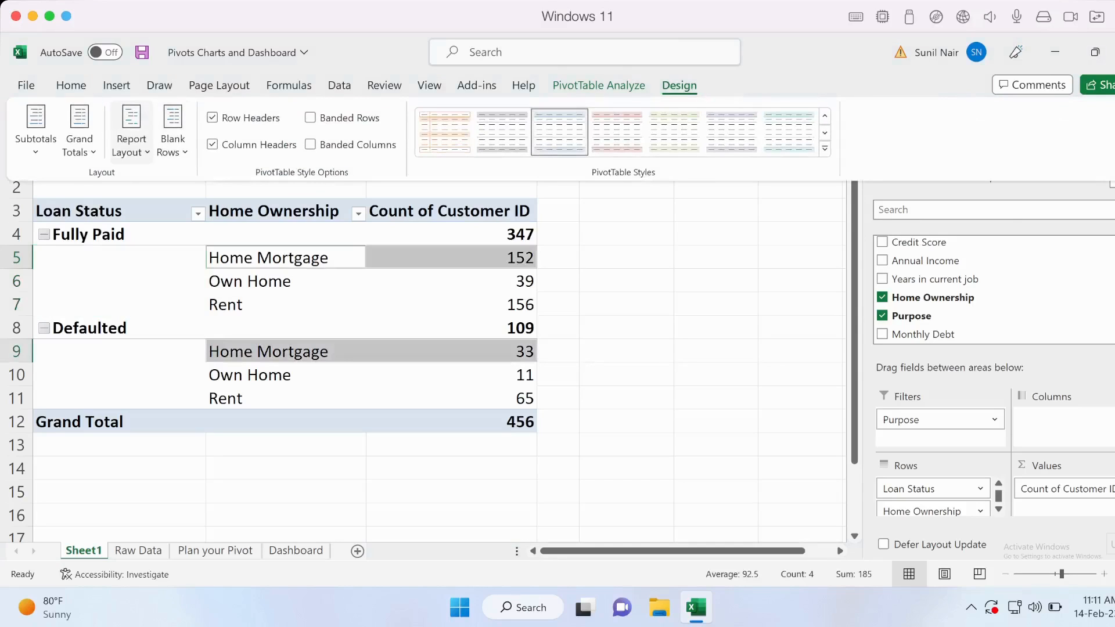
click(131, 143)
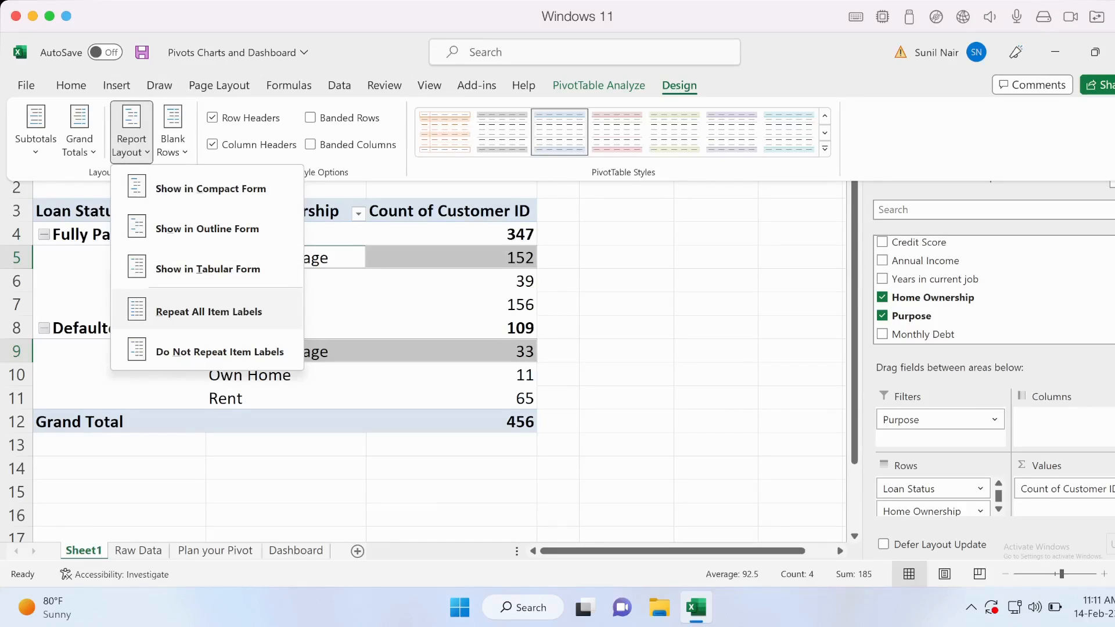
click(208, 312)
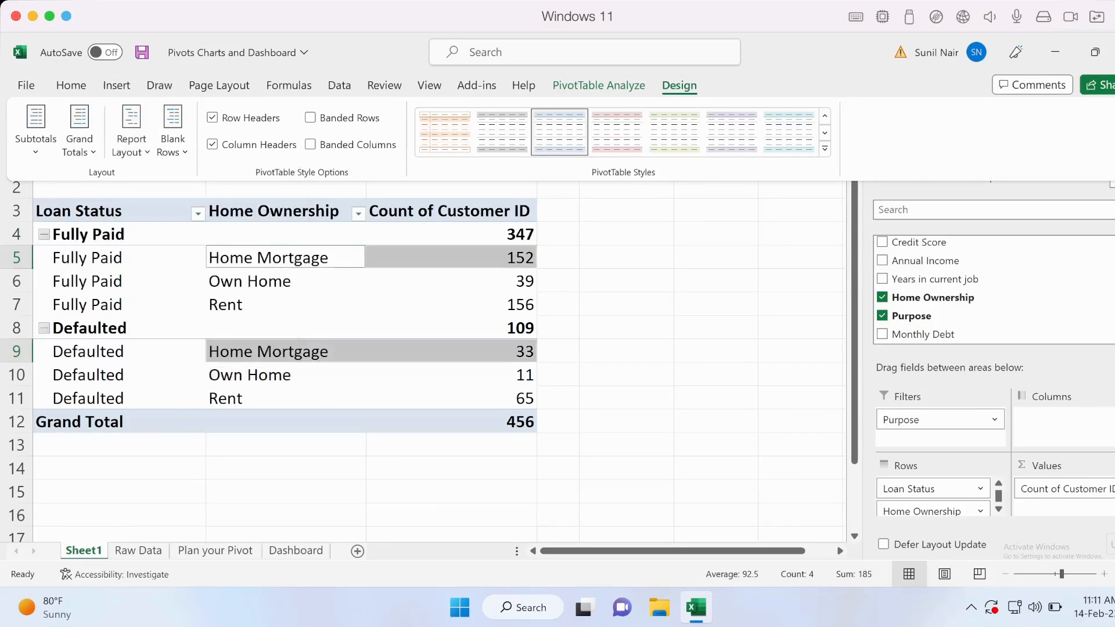
Show the loan status and home ownership pivot table in Tabular Form.
click(90, 252)
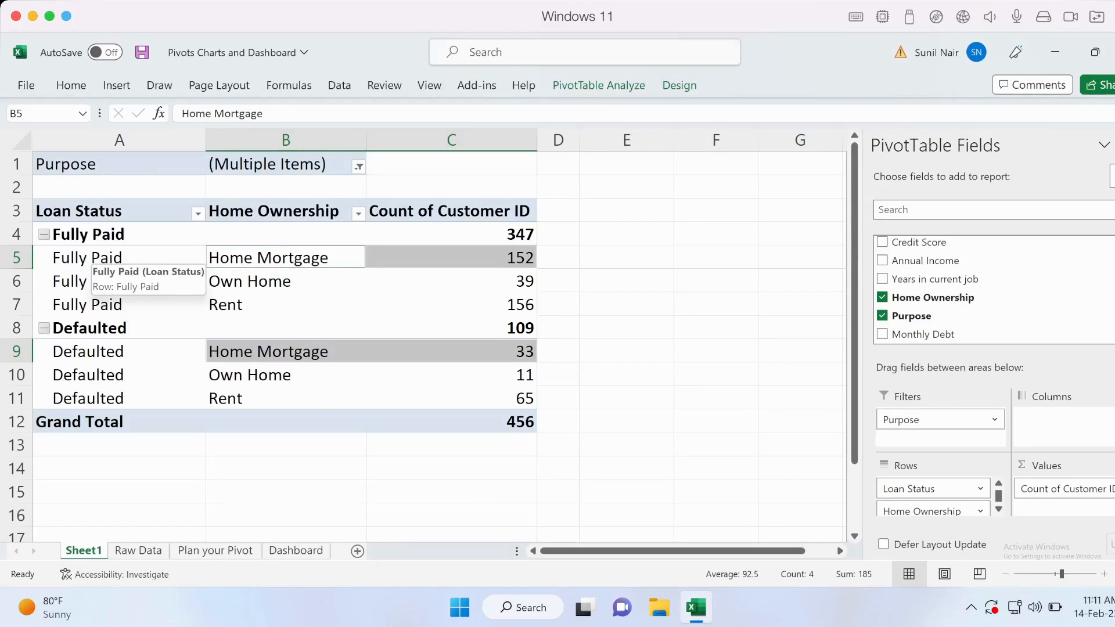
click(90, 254)
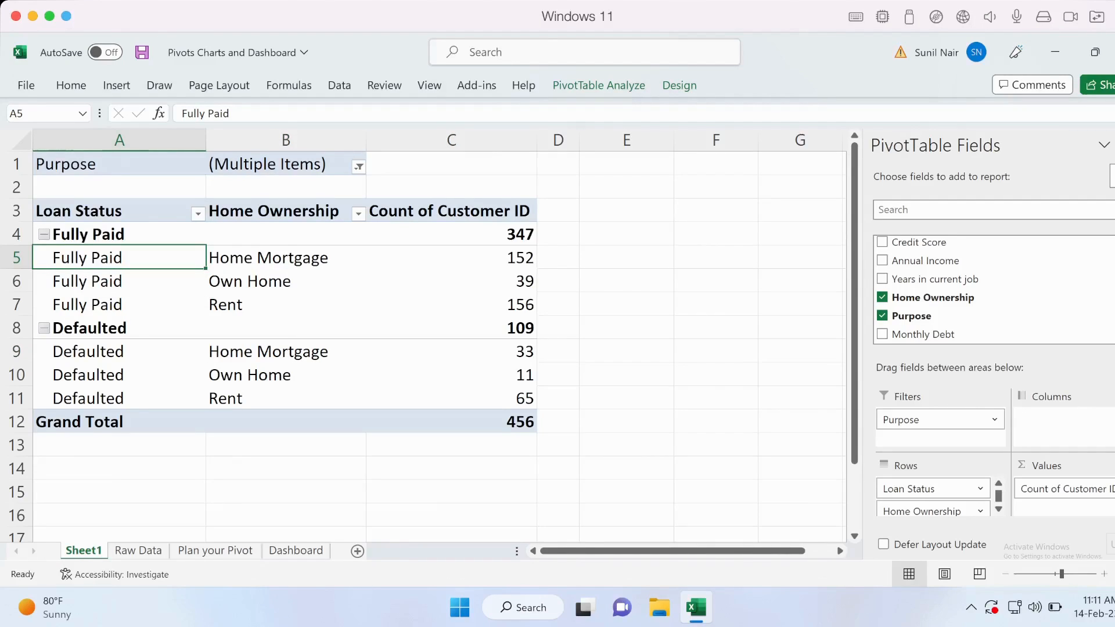
click(680, 85)
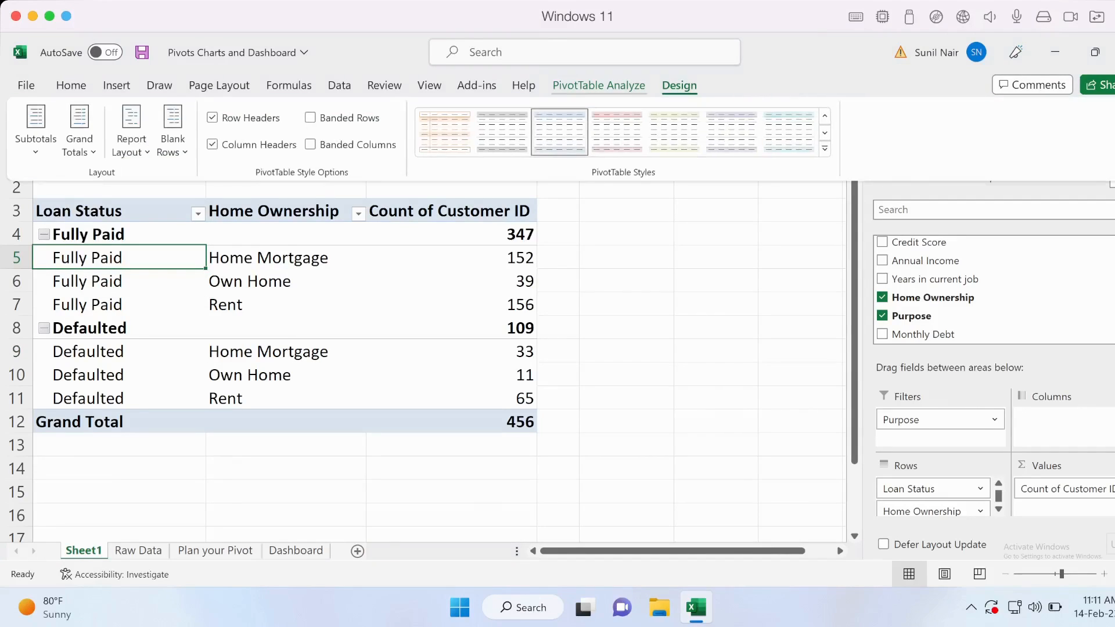
click(131, 133)
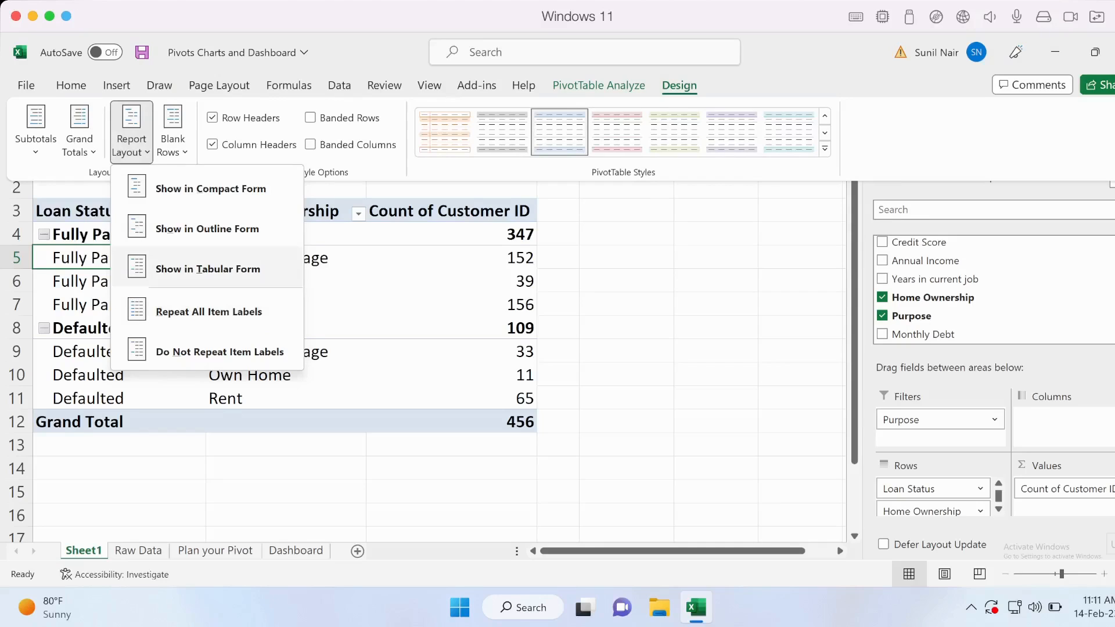
click(208, 269)
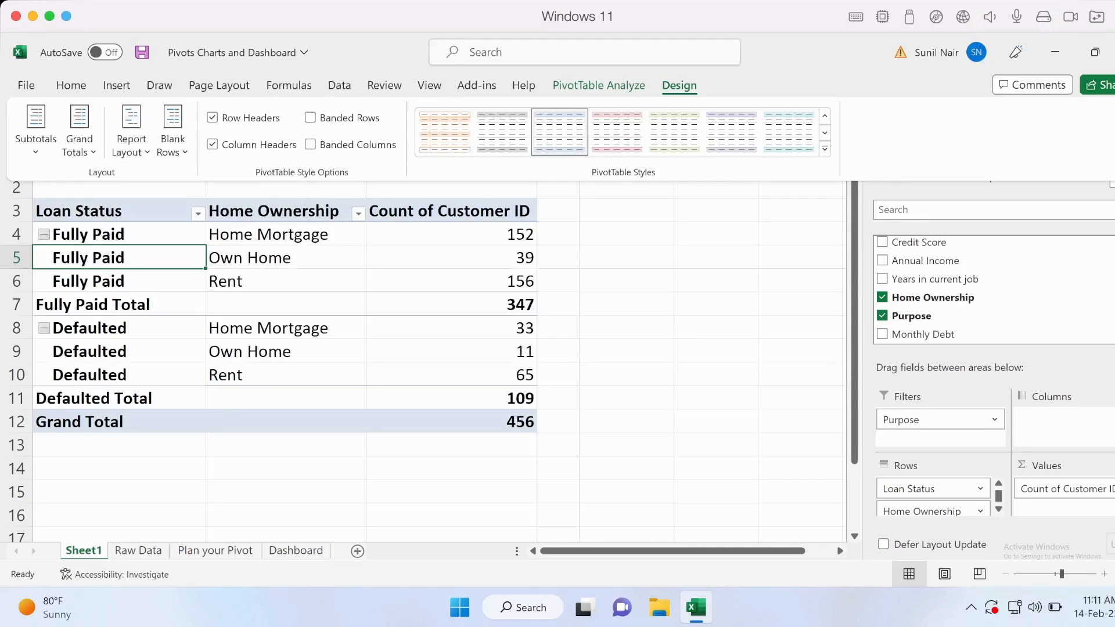
View the Blank Rows options, and turn on Banded Rows and Banded Columns for the pivot table.
click(163, 259)
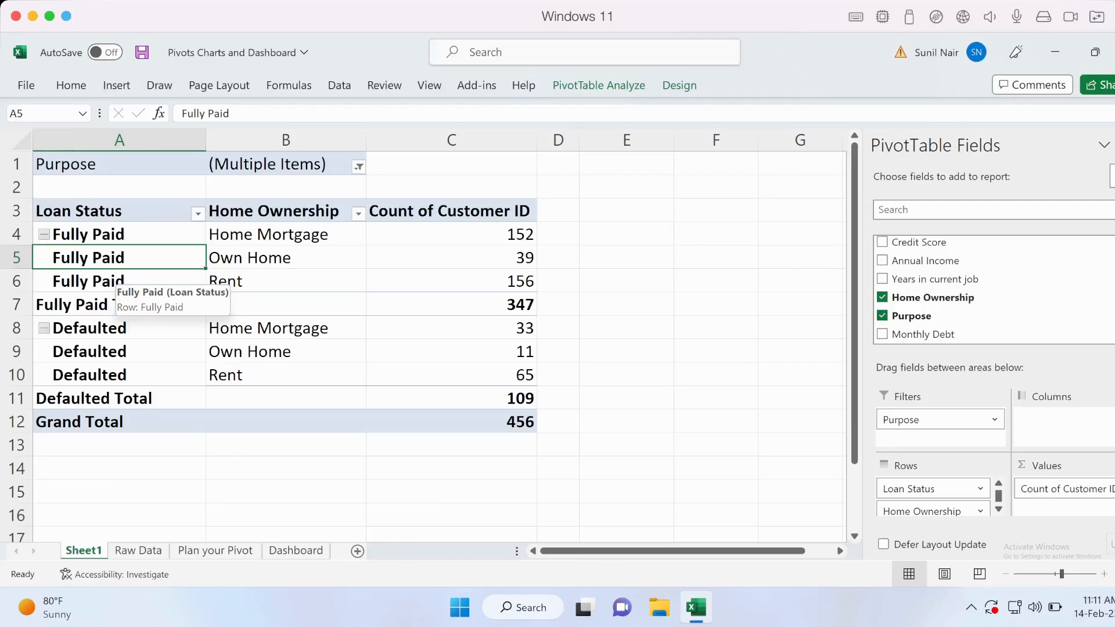
click(680, 85)
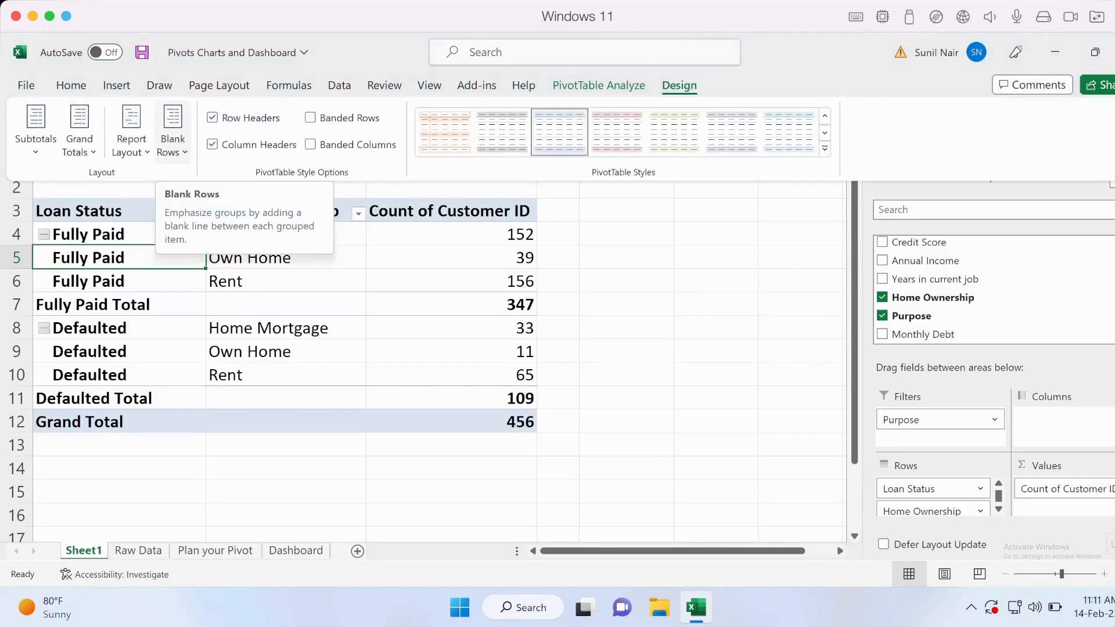
click(173, 131)
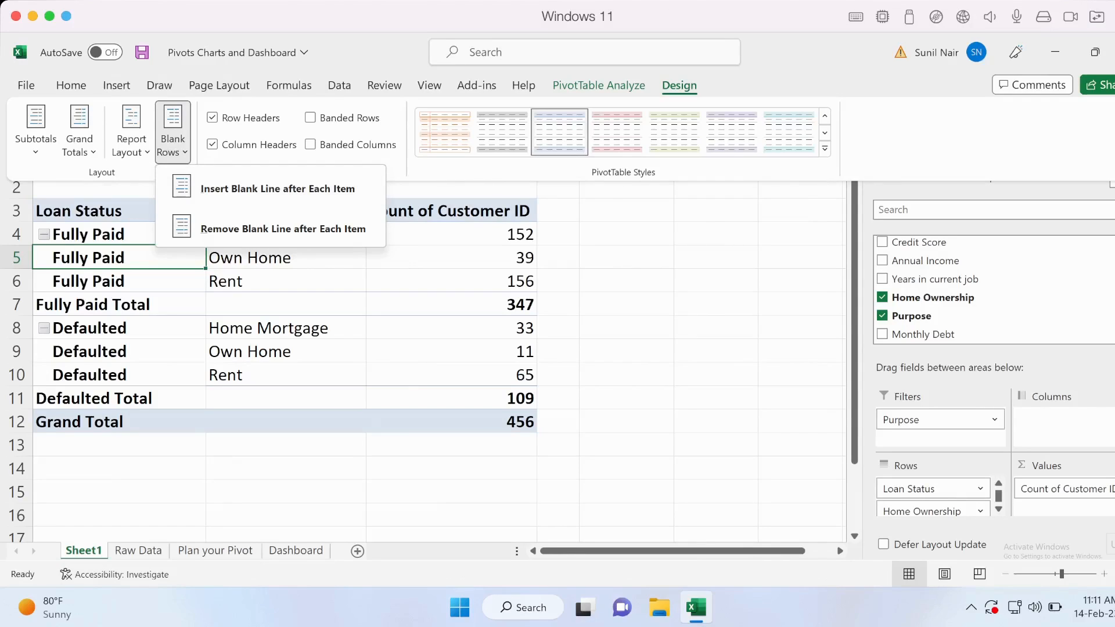
click(310, 118)
click(311, 144)
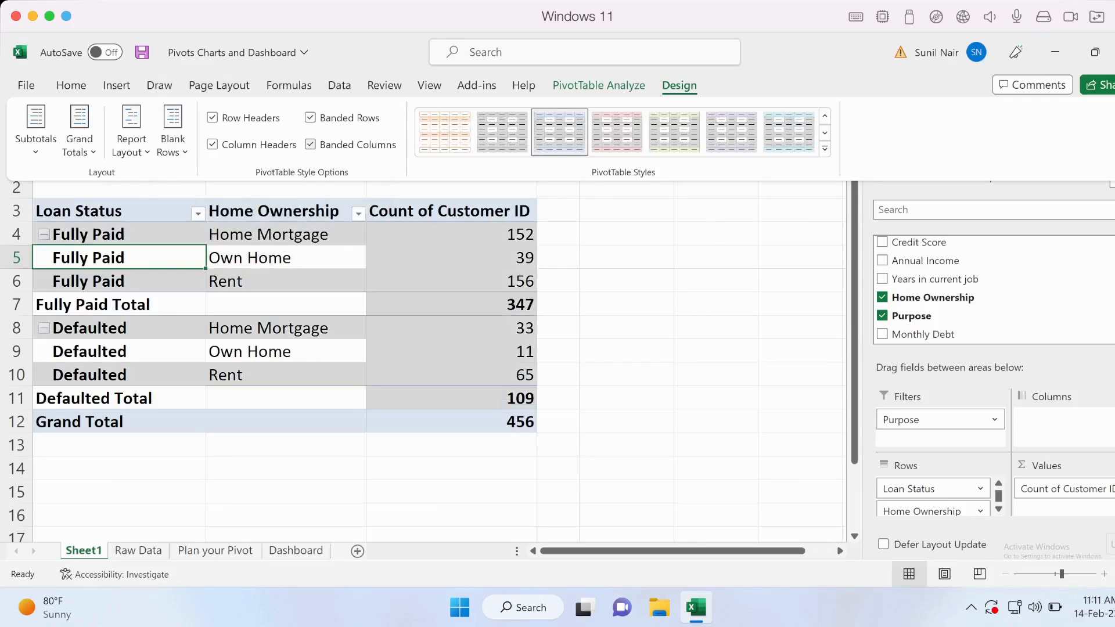